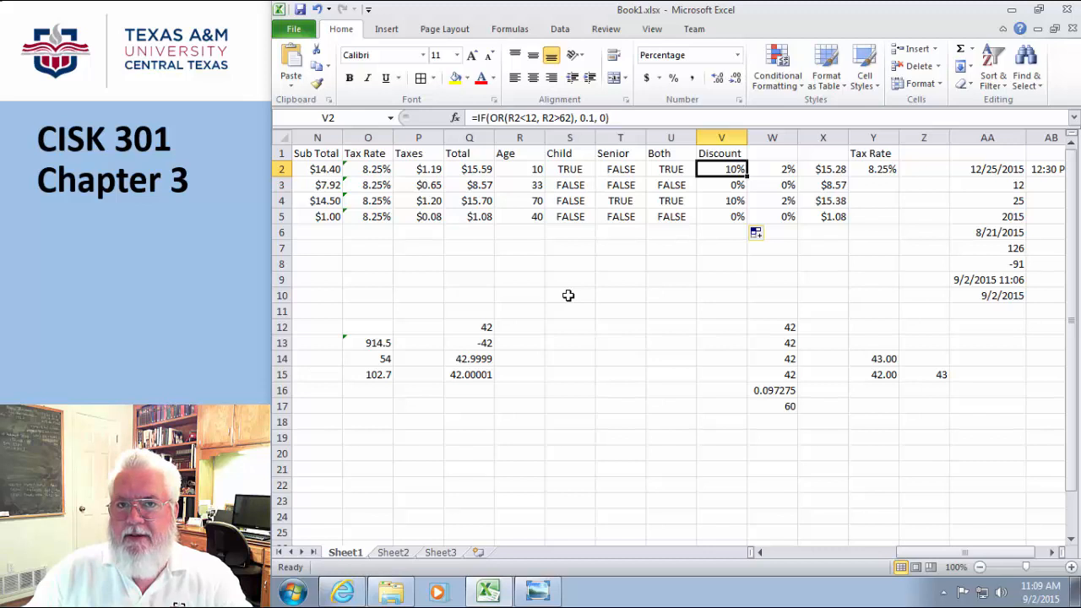
Enter the formula =KUMQUAT(12), which uses a nonexistent function name, in cell S10
{"action": "left_click", "coordinate": [568, 295]}
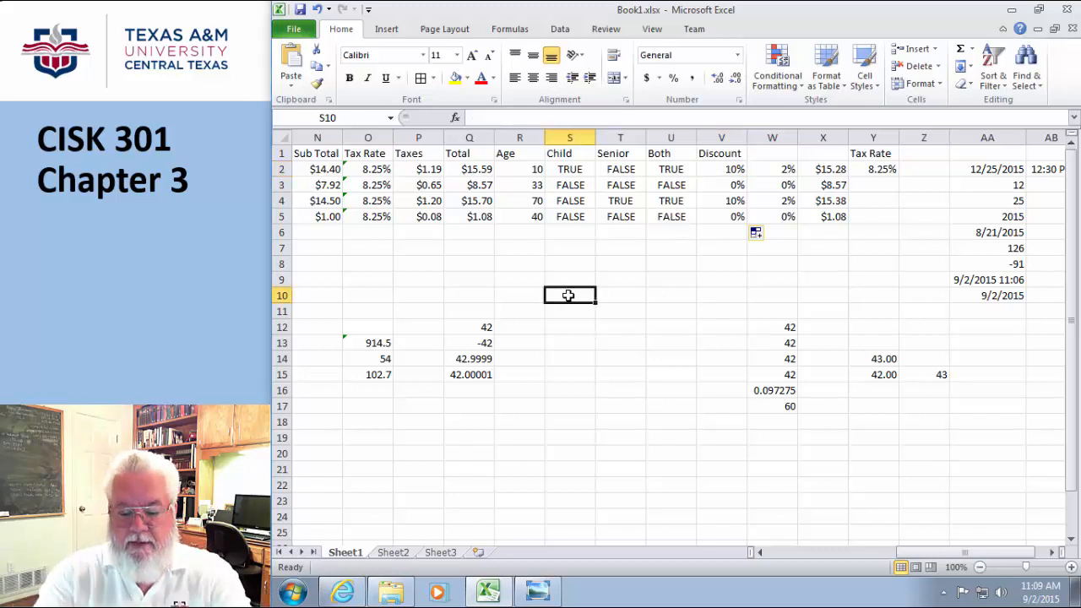
{"action": "type", "text": "=KUMA"}
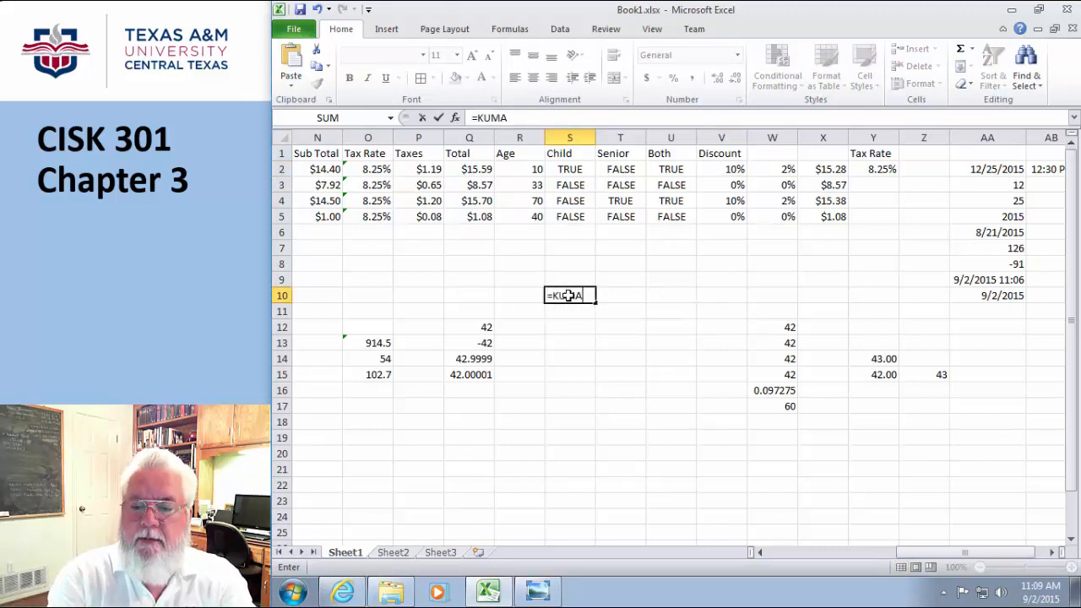
{"action": "key", "text": "BackSpace"}
{"action": "type", "text": "QUAT("}
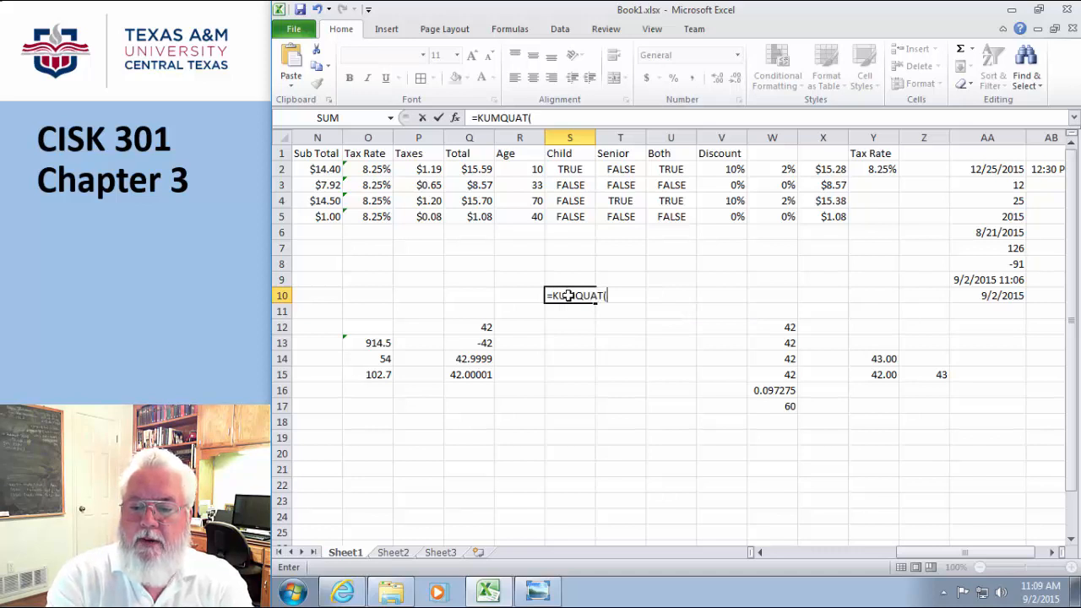
{"action": "type", "text": "12)"}
{"action": "key", "text": "Return"}
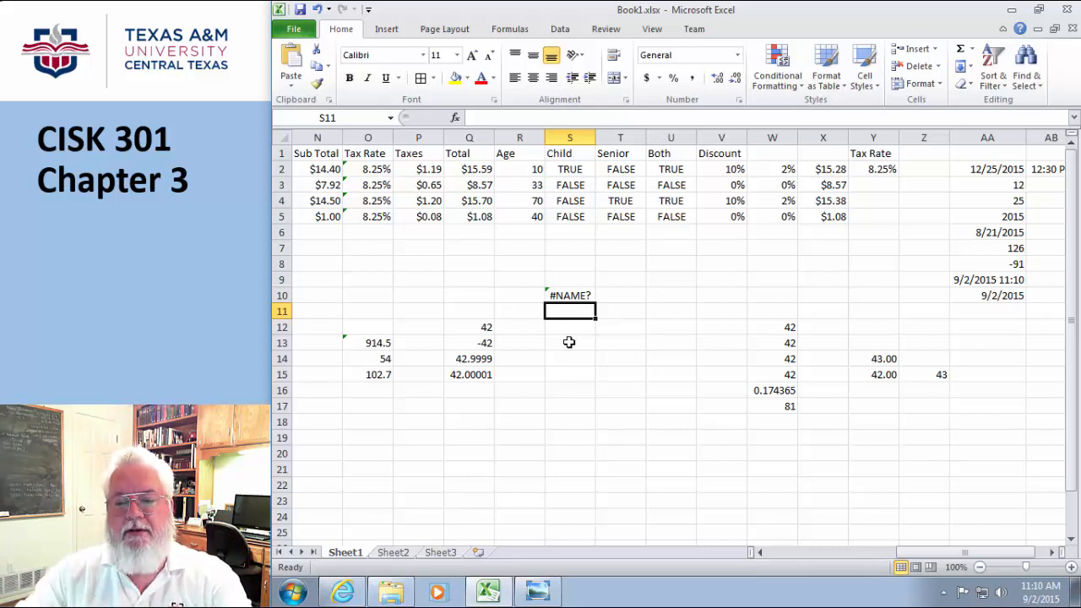
Enter the date 22-Aug-42 in cell S12
{"action": "left_click", "coordinate": [560, 327]}
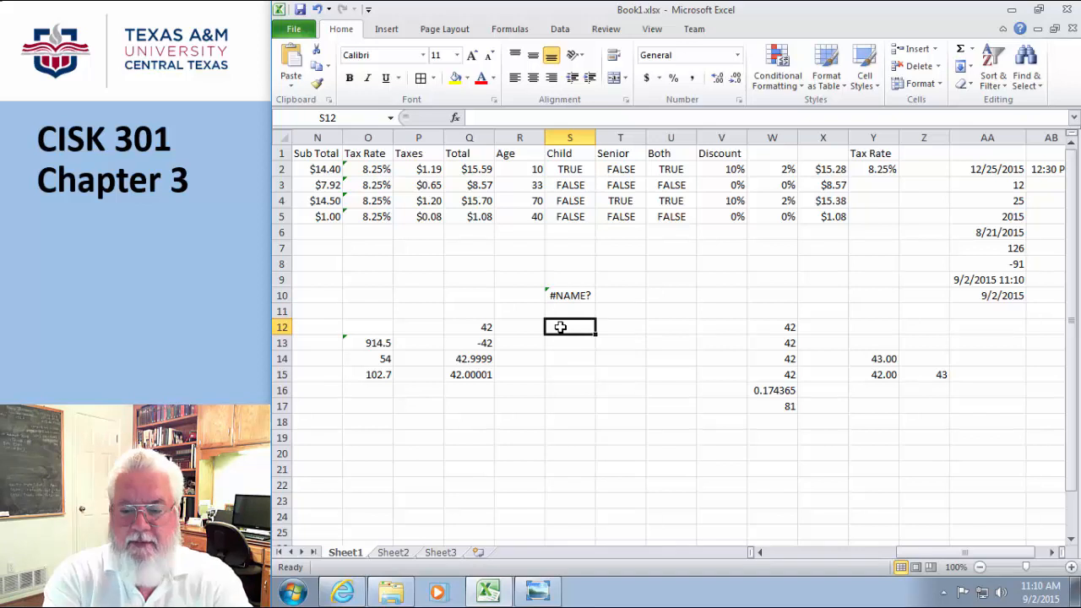
{"action": "type", "text": "22-Aug"}
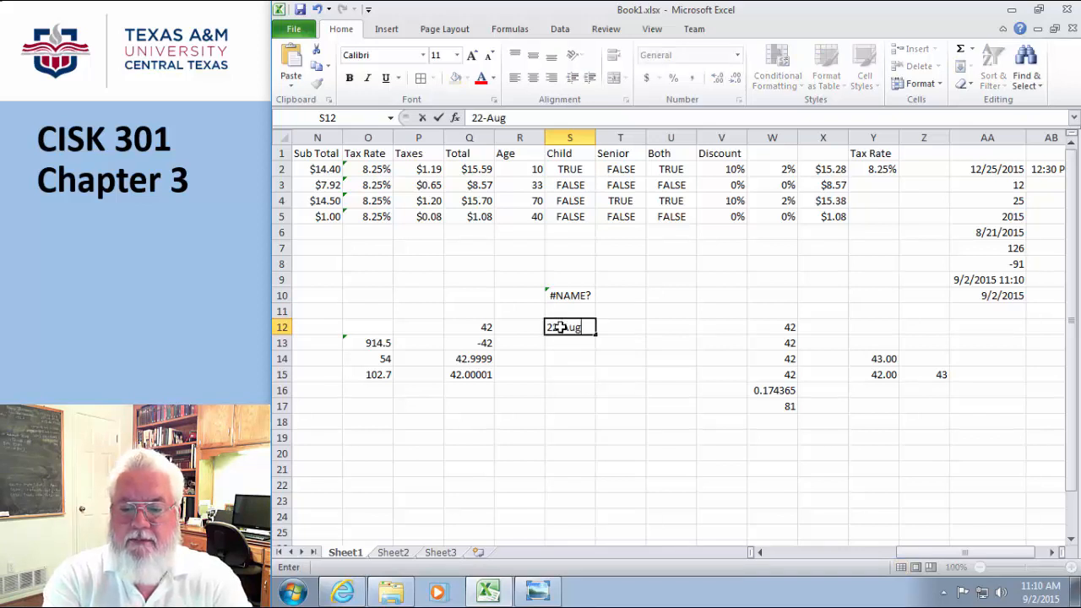
{"action": "type", "text": "-4"}
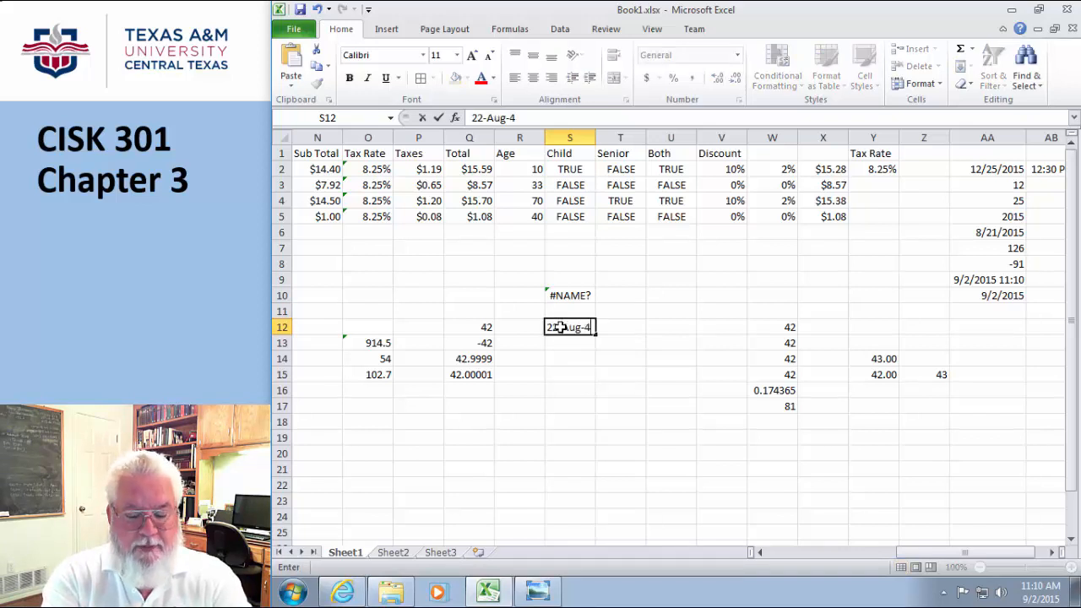
{"action": "type", "text": "2"}
{"action": "key", "text": "Return"}
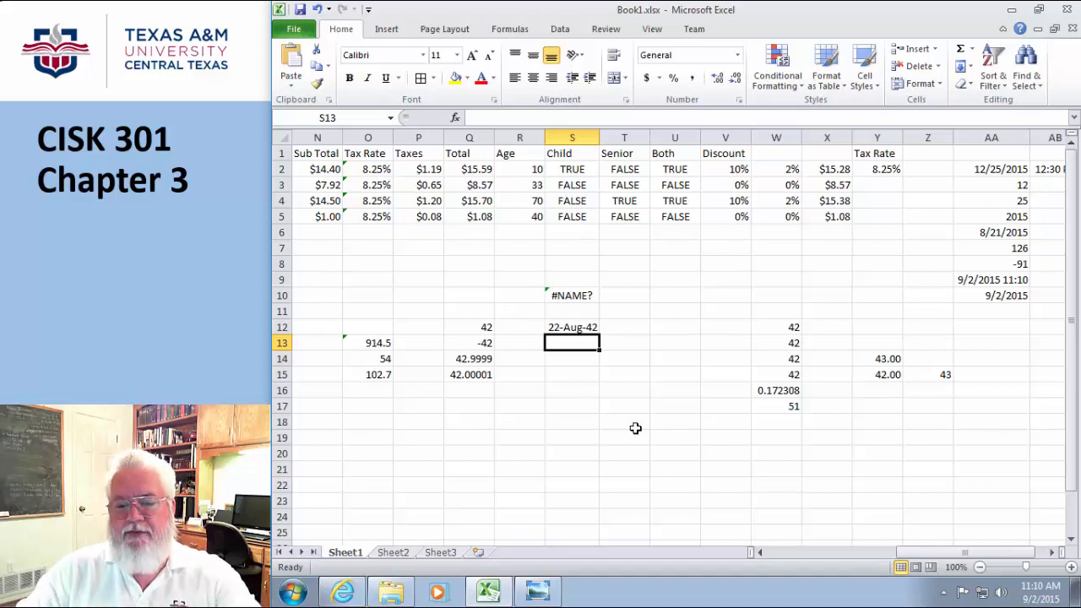
Enter a YEAR formula in cell S13 with the unquoted date 22-Aug-42 as its argument
{"action": "type", "text": "=D"}
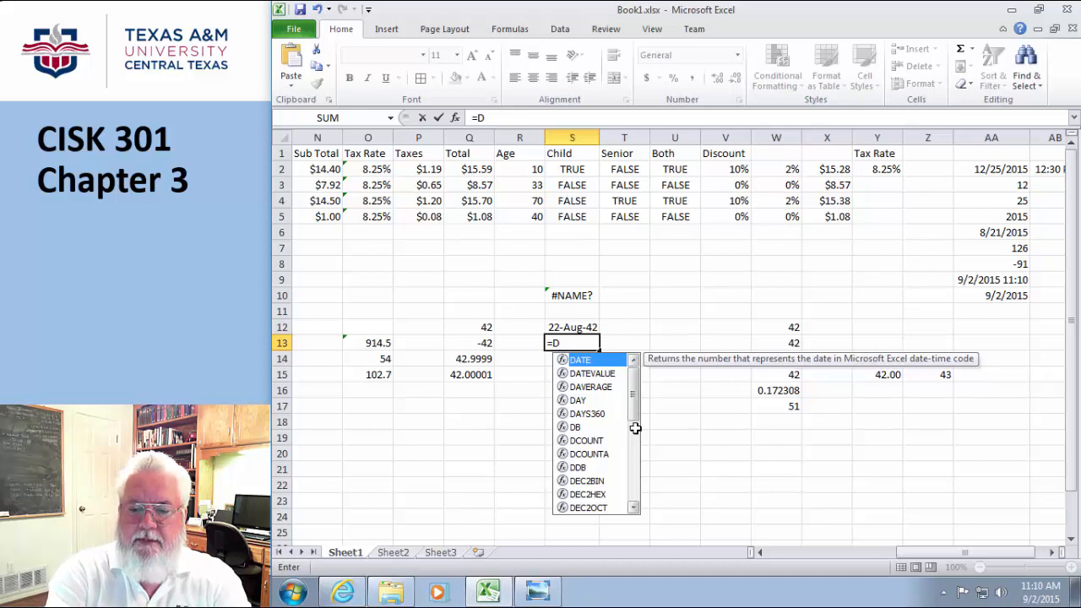
{"action": "key", "text": "BackSpace"}
{"action": "type", "text": "Year("}
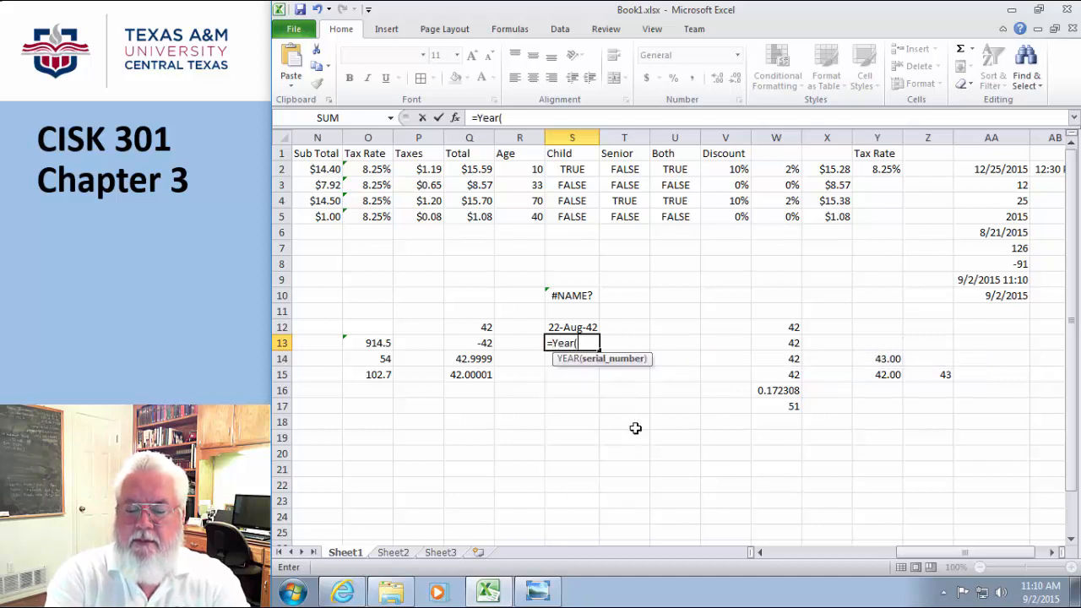
{"action": "type", "text": "22-A"}
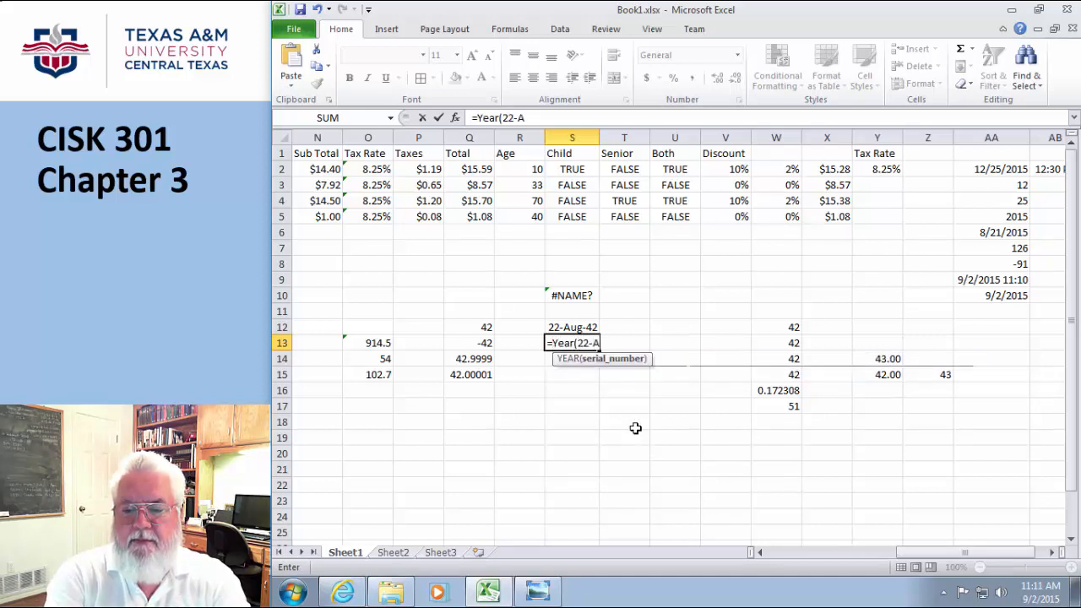
{"action": "type", "text": "ug-5"}
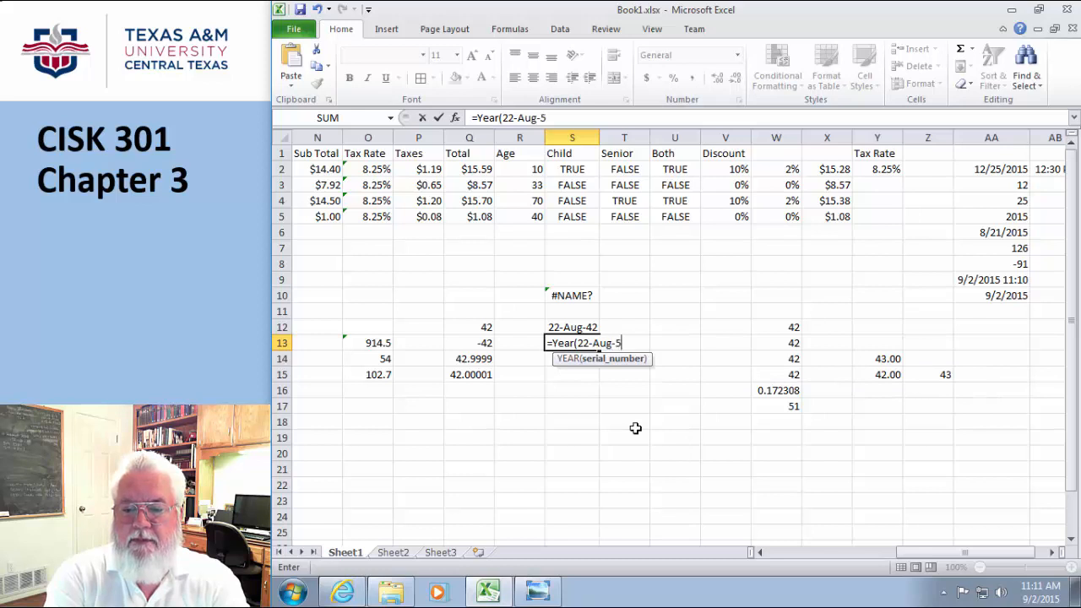
{"action": "key", "text": "BackSpace"}
{"action": "type", "text": "42"}
{"action": "key", "text": "Return"}
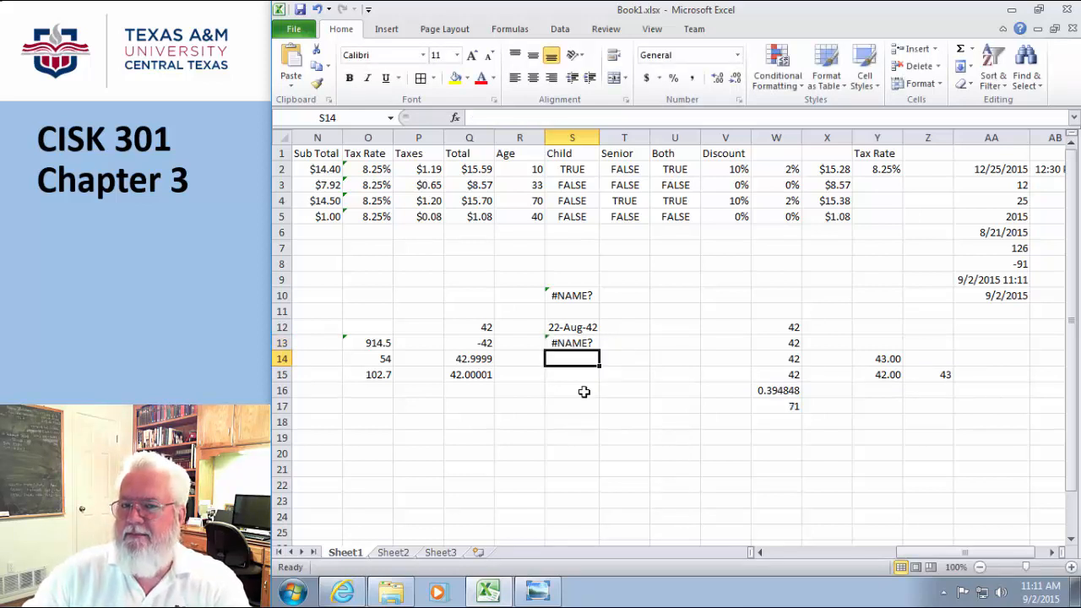
Replace the date in cell S13's YEAR formula with the unquoted date 8/22/2014
{"action": "left_click", "coordinate": [574, 343]}
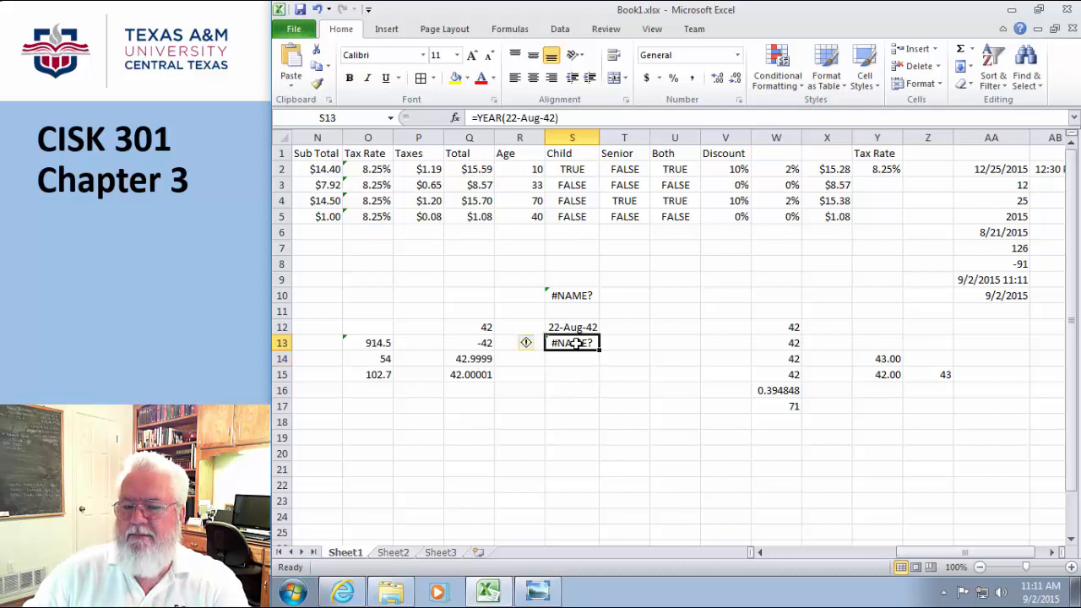
{"action": "double_click", "coordinate": [511, 118]}
{"action": "left_click_drag", "start_coordinate": [548, 118], "coordinate": [557, 118]}
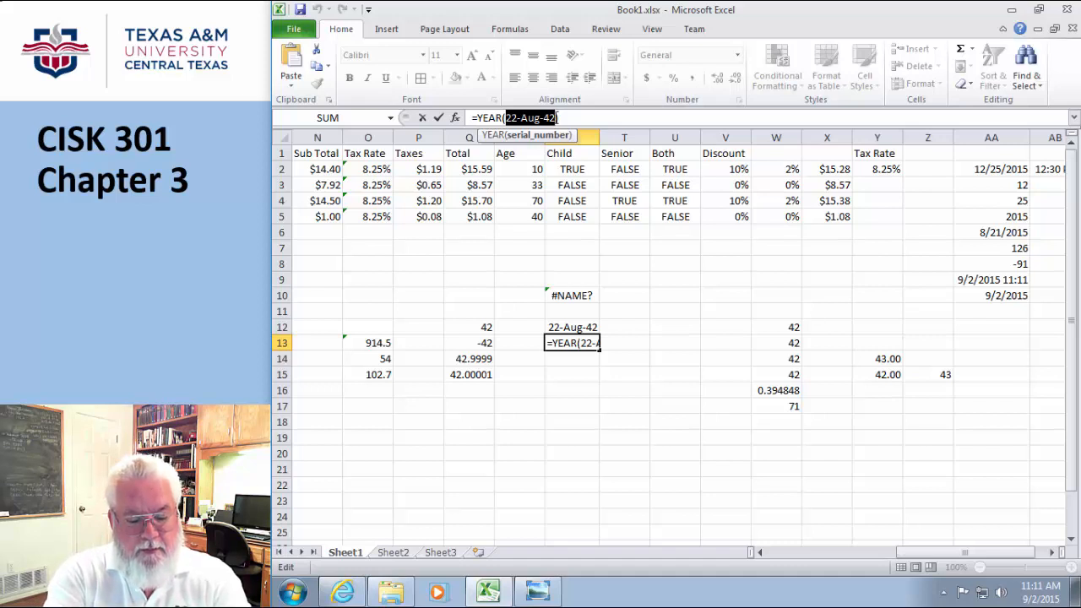
{"action": "type", "text": "8/"}
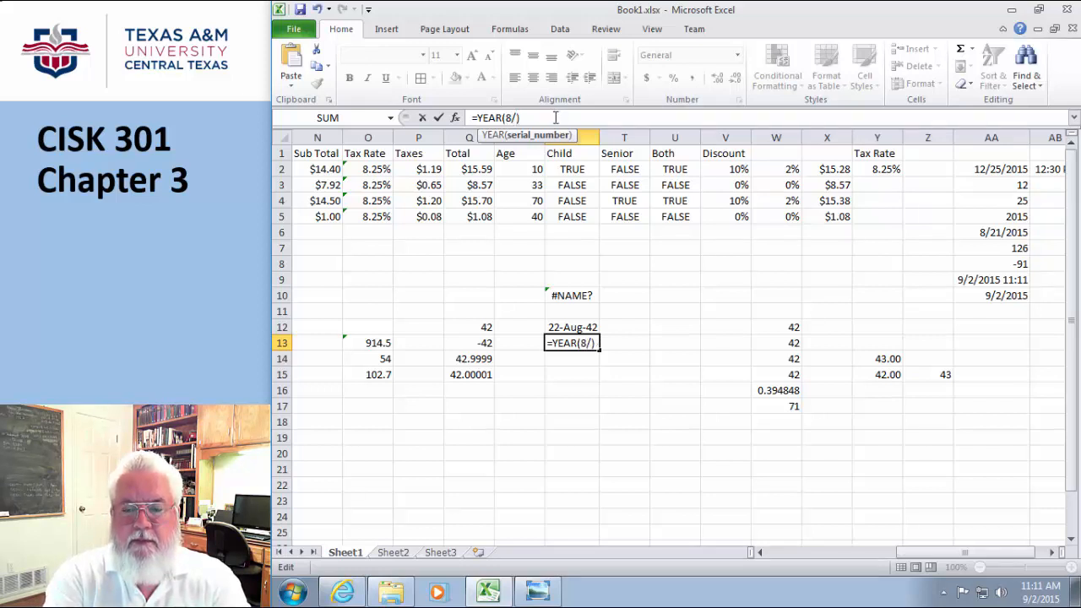
{"action": "type", "text": "22/2014"}
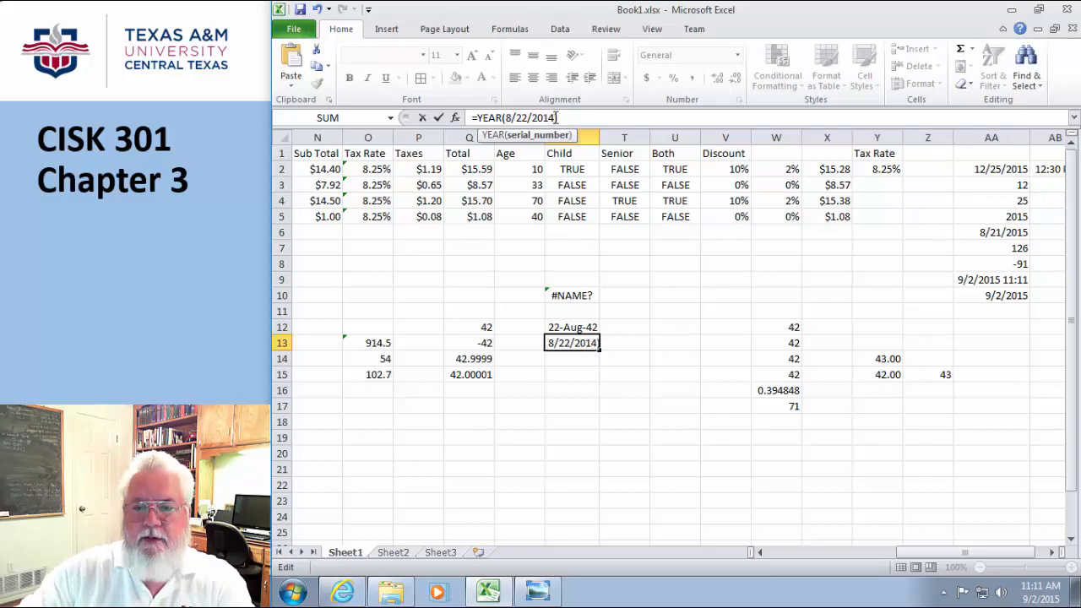
{"action": "type", "text": ")"}
{"action": "key", "text": "Return"}
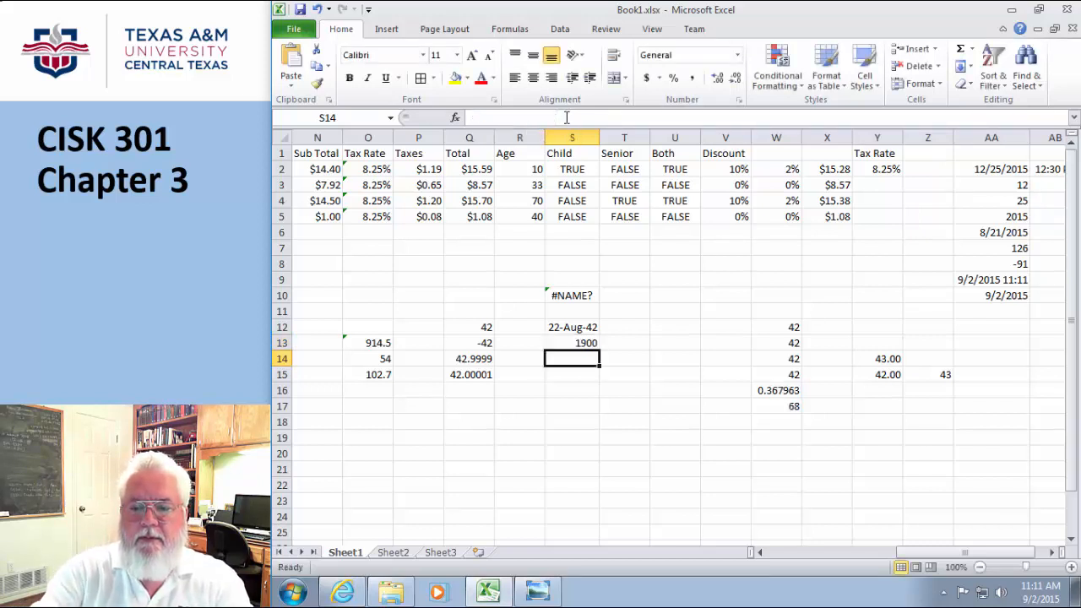
Inspect how the YEAR function in cell S13 evaluates its Serial_number argument, leaving the formula as it is
{"action": "left_click", "coordinate": [588, 409]}
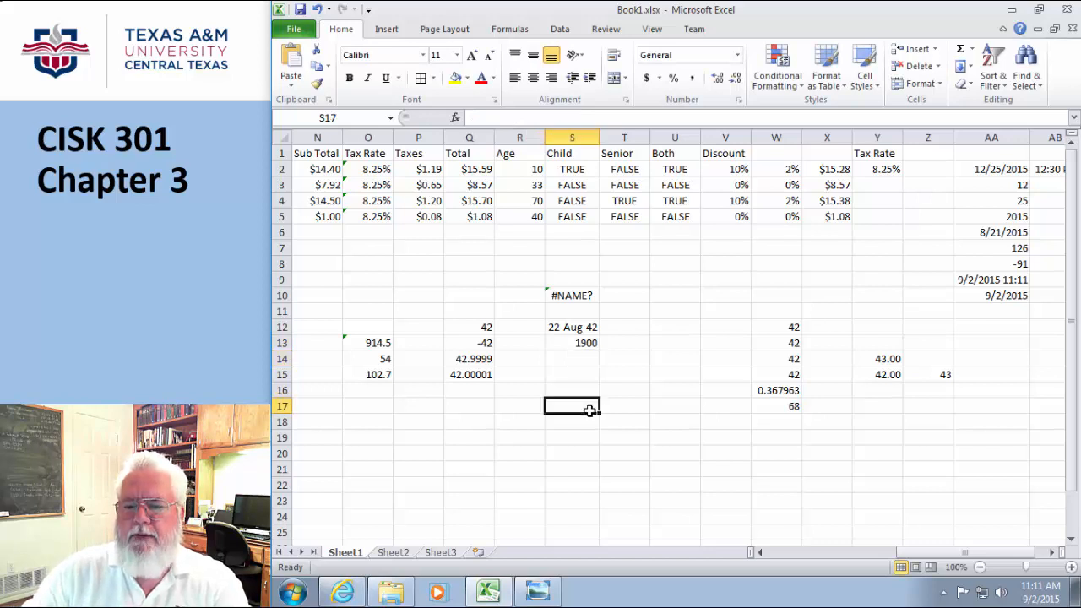
{"action": "left_click", "coordinate": [582, 342]}
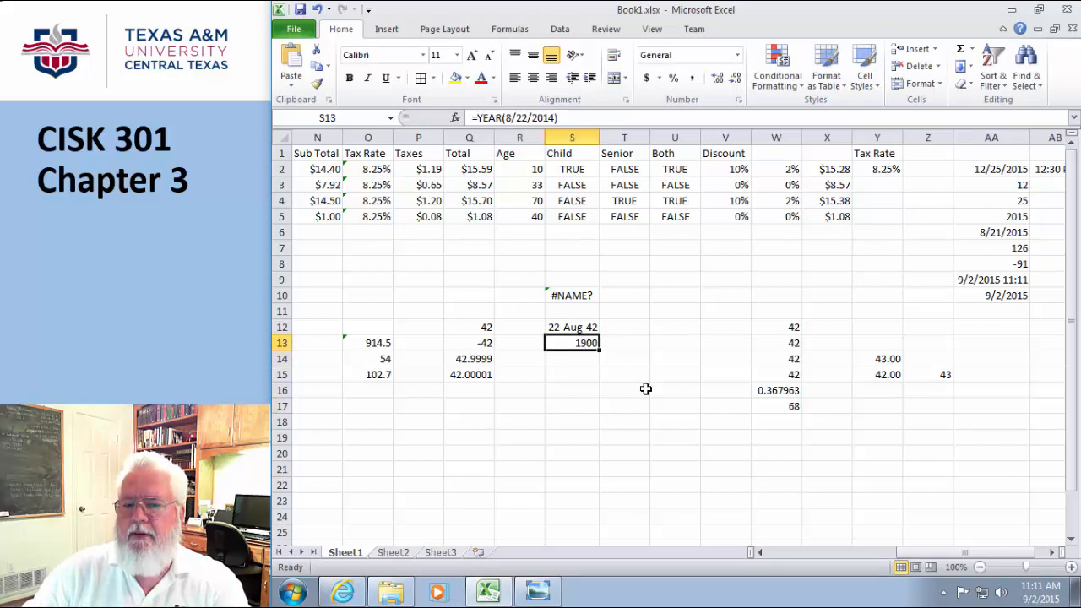
{"action": "left_click", "coordinate": [455, 120]}
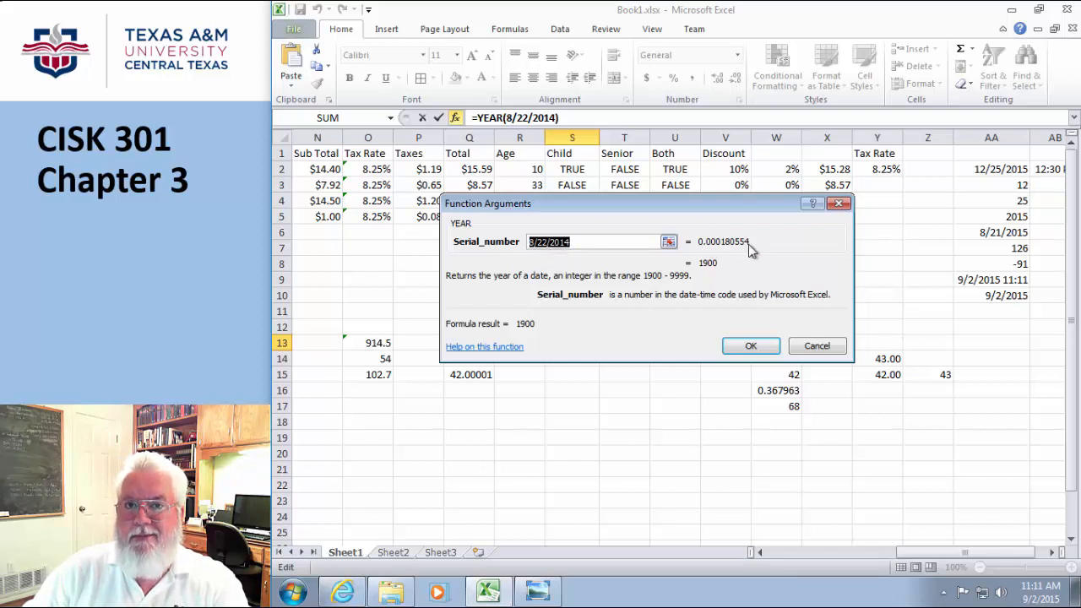
{"action": "left_click", "coordinate": [769, 355]}
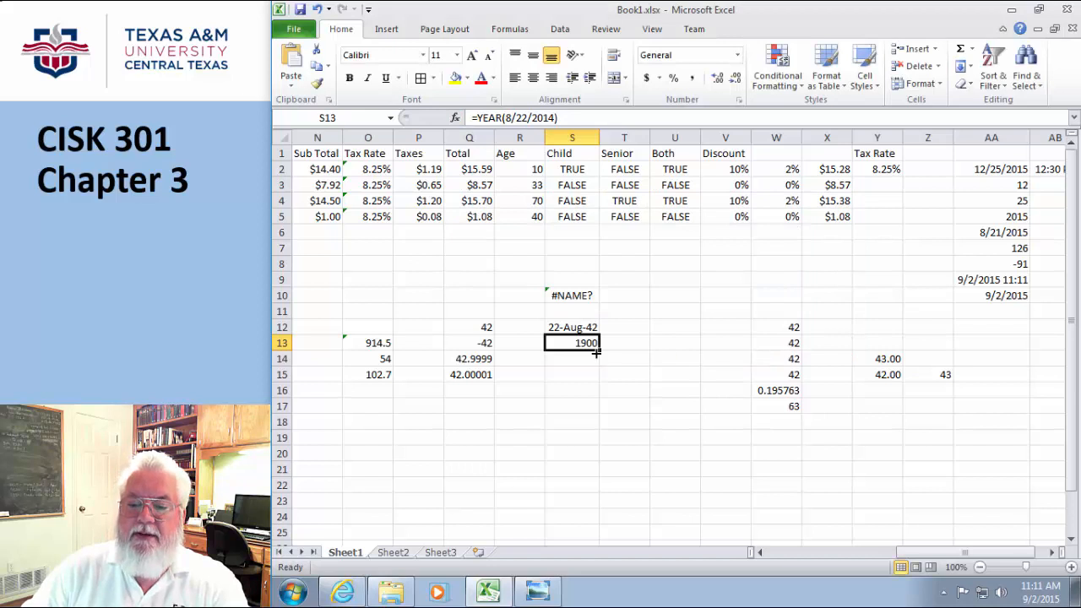
Insert the DATEVALUE function before the date inside cell S13's YEAR formula
{"action": "left_click", "coordinate": [505, 117]}
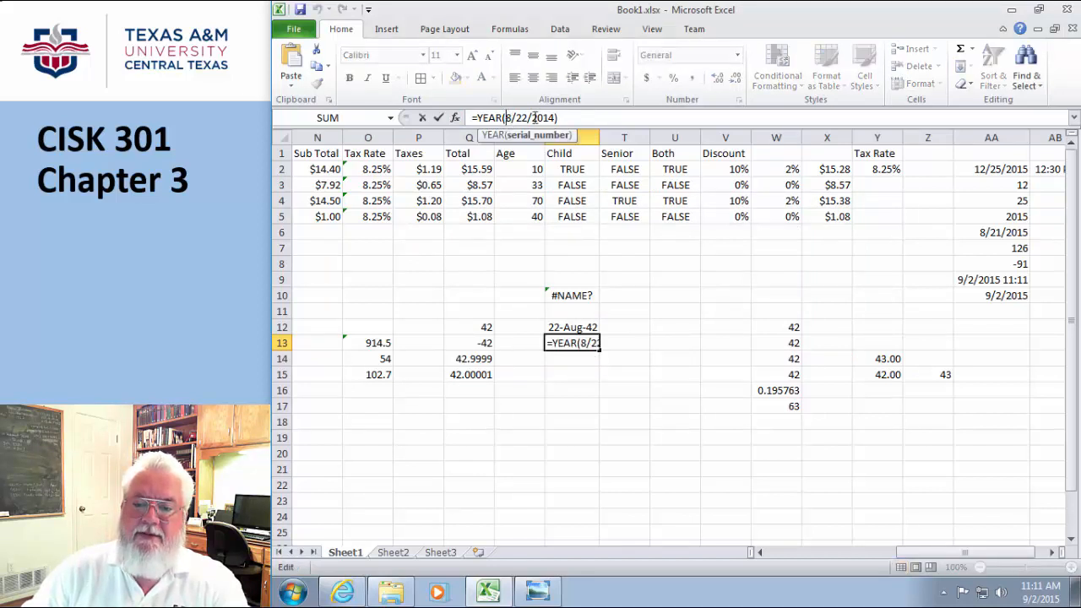
{"action": "type", "text": "D"}
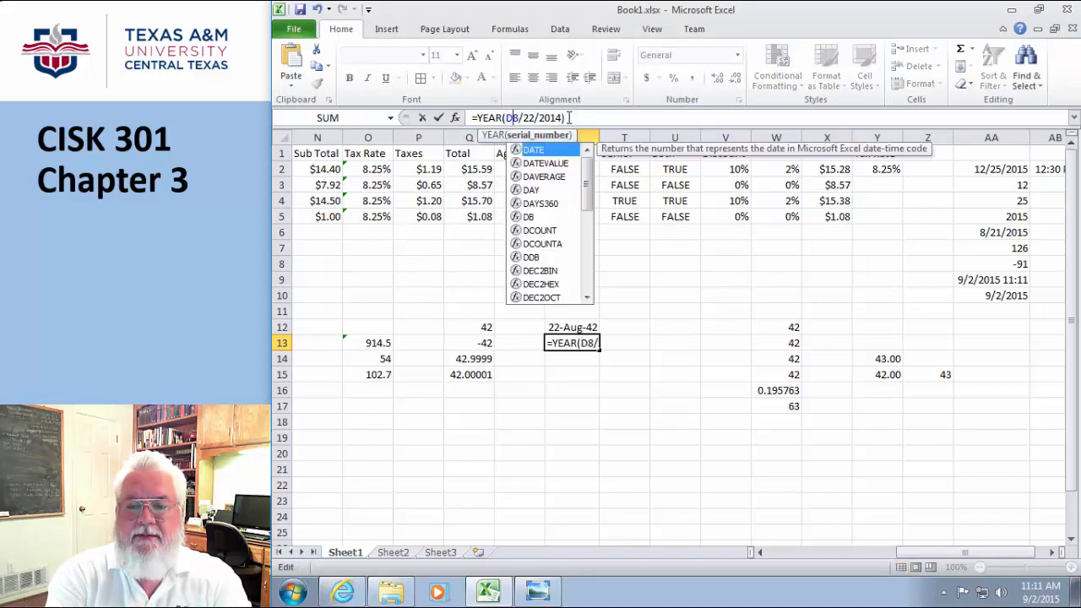
{"action": "type", "text": "av"}
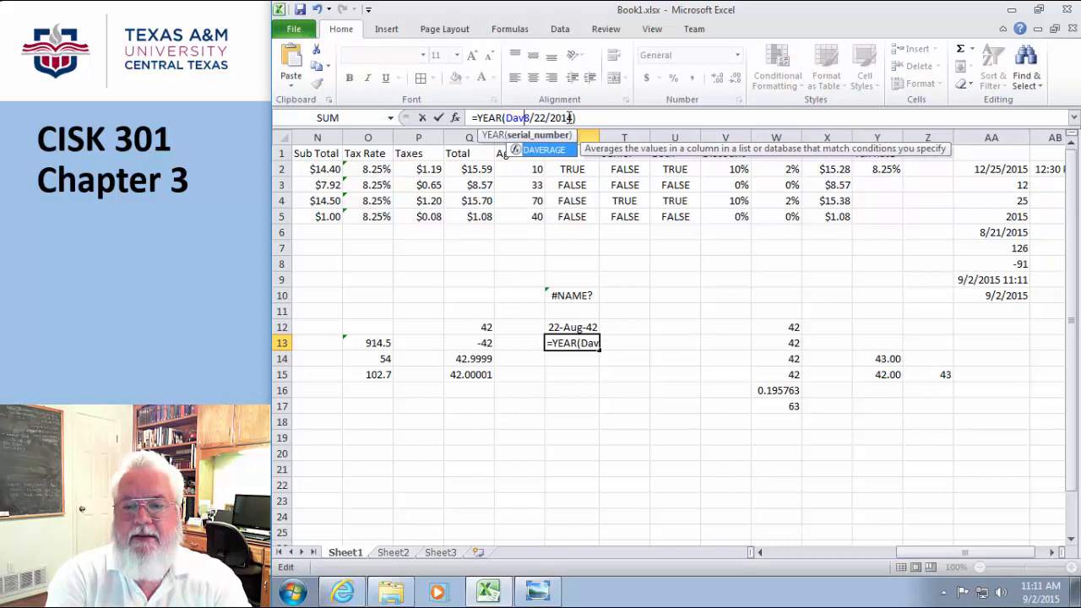
{"action": "key", "text": "BackSpace"}
{"action": "type", "text": "te"}
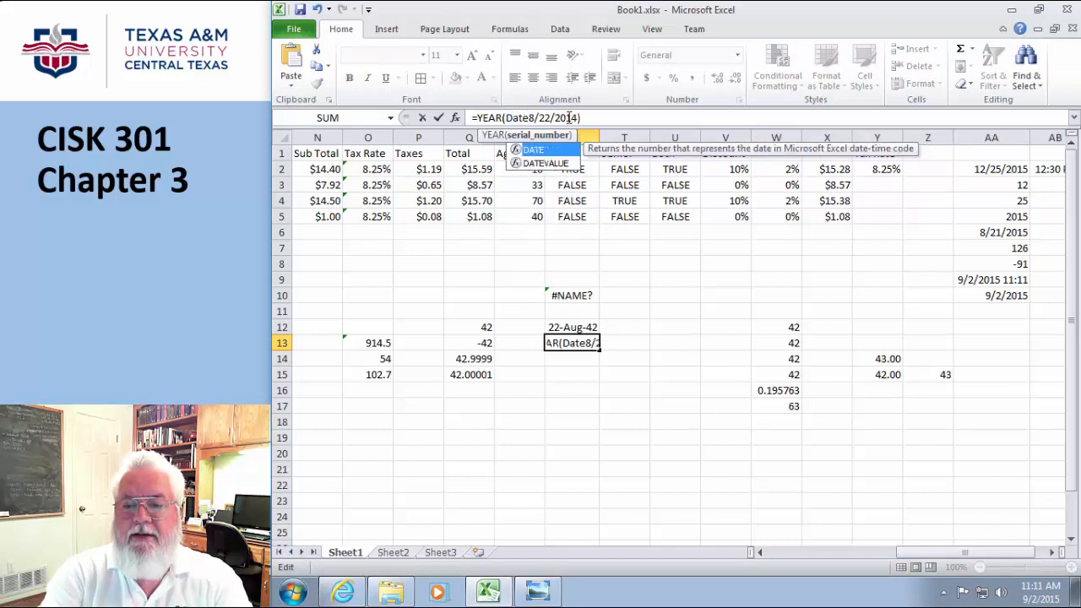
{"action": "double_click", "coordinate": [550, 162]}
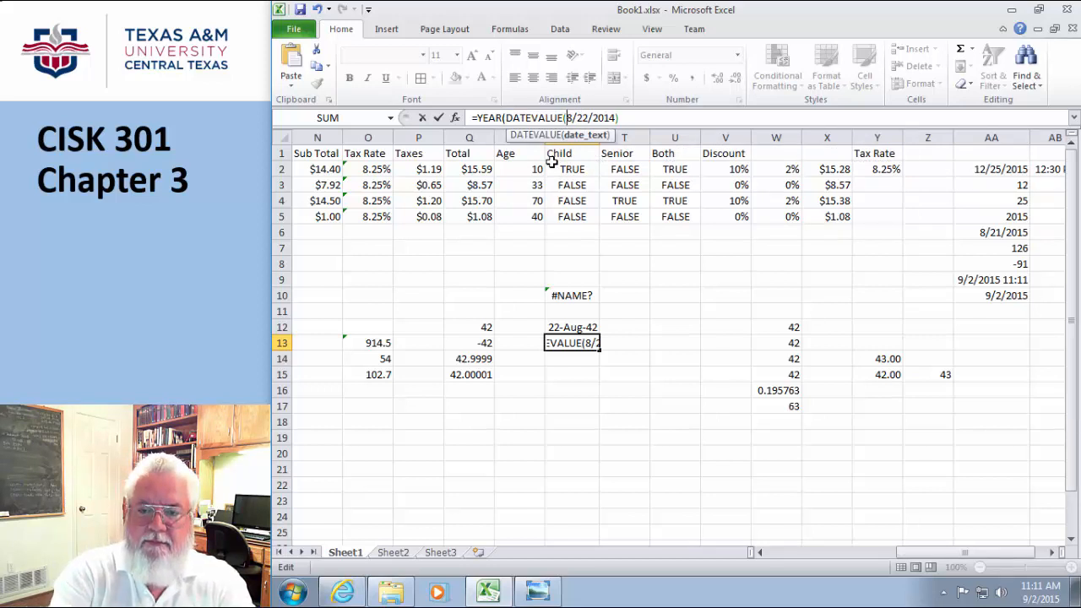
Complete cell S13 as =YEAR(DATEVALUE(("8/22/2014"))), quoting the date and accepting the proposed correction for the missing parenthesis
{"action": "type", "text": "("}
{"action": "key", "text": "BackSpace"}
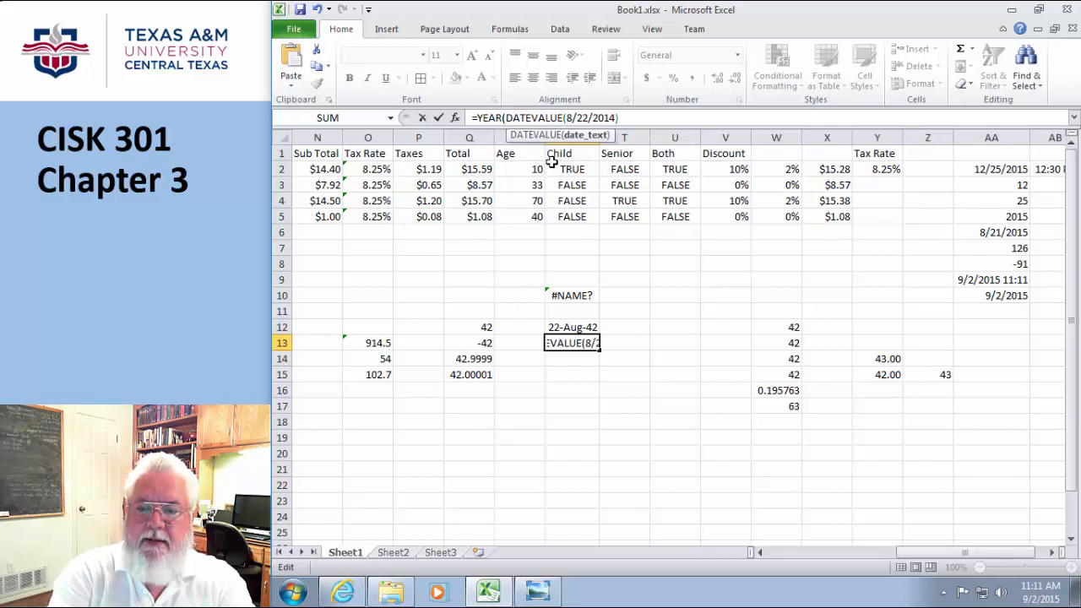
{"action": "type", "text": "(\""}
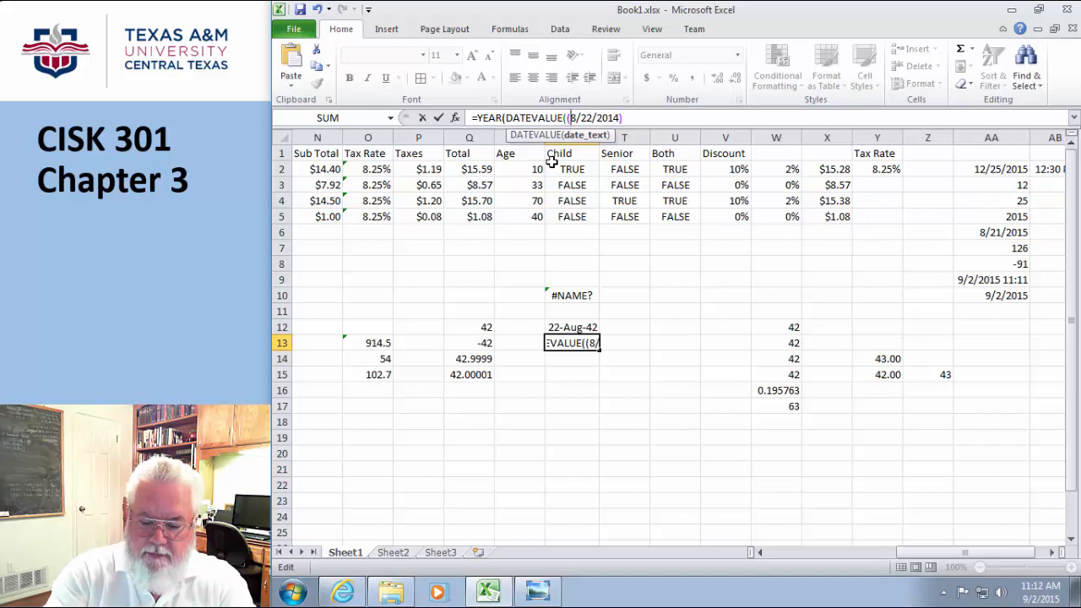
{"action": "key", "text": "Right"}
{"action": "key", "text": "Right"}
{"action": "key", "text": "Right"}
{"action": "key", "text": "Right"}
{"action": "key", "text": "Right"}
{"action": "key", "text": "Right"}
{"action": "key", "text": "Right"}
{"action": "key", "text": "Right"}
{"action": "key", "text": "Right"}
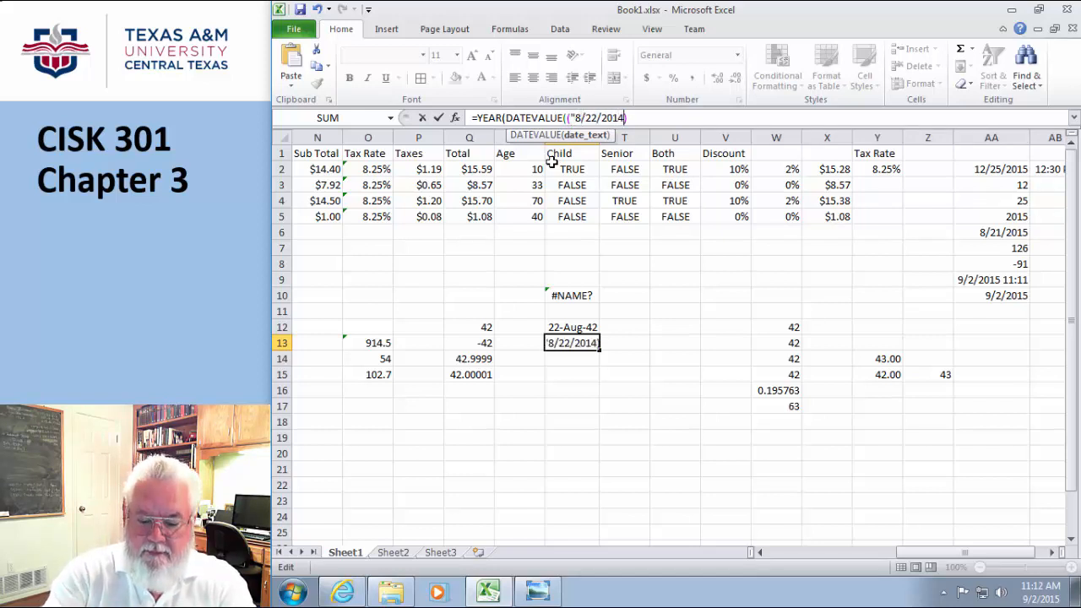
{"action": "type", "text": "\")"}
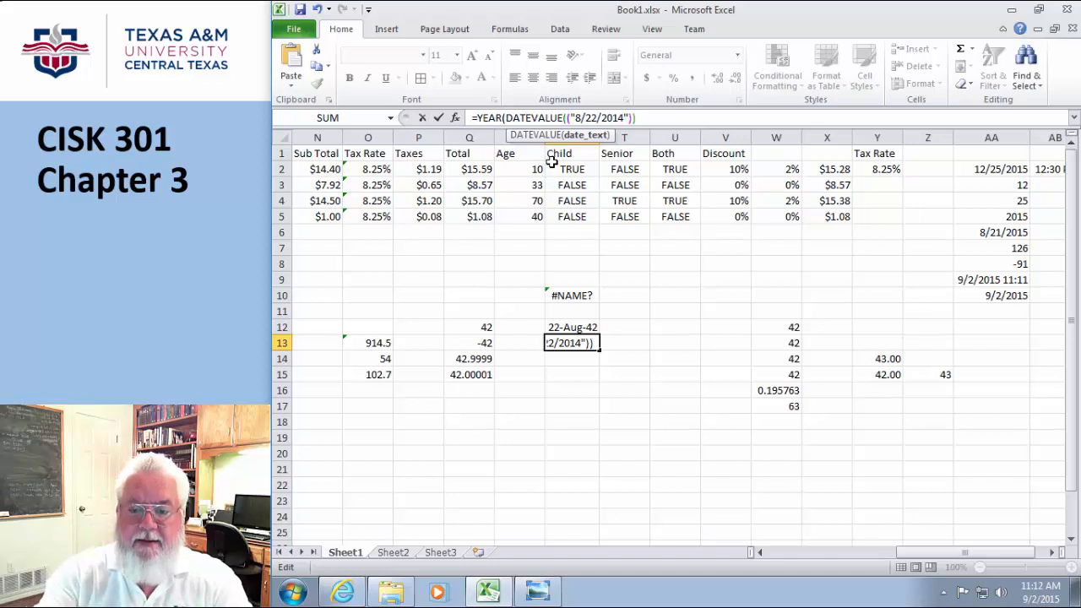
{"action": "key", "text": "Return"}
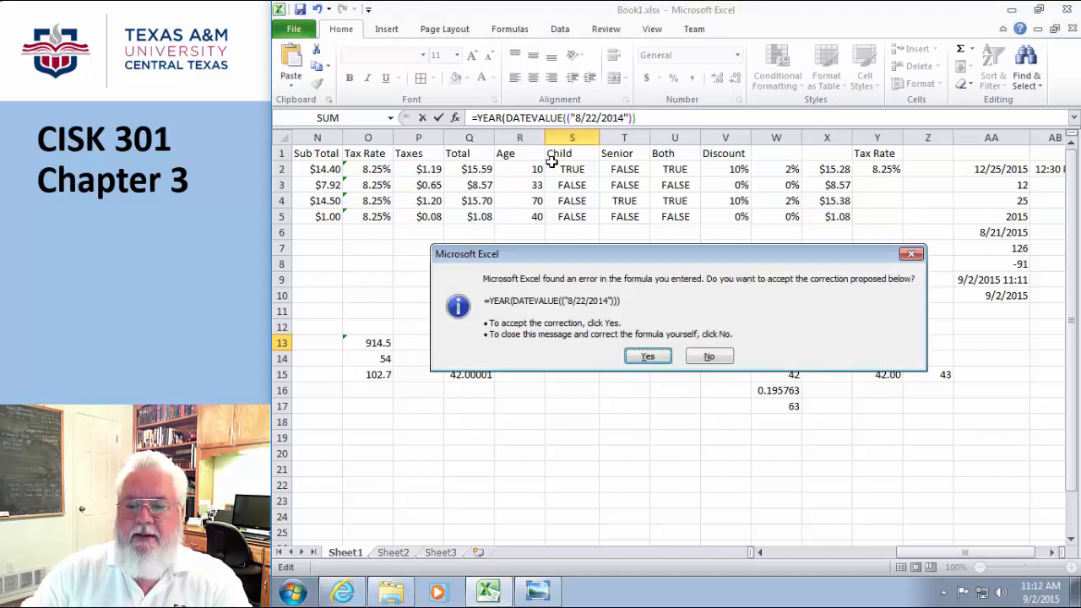
{"action": "left_click", "coordinate": [646, 355]}
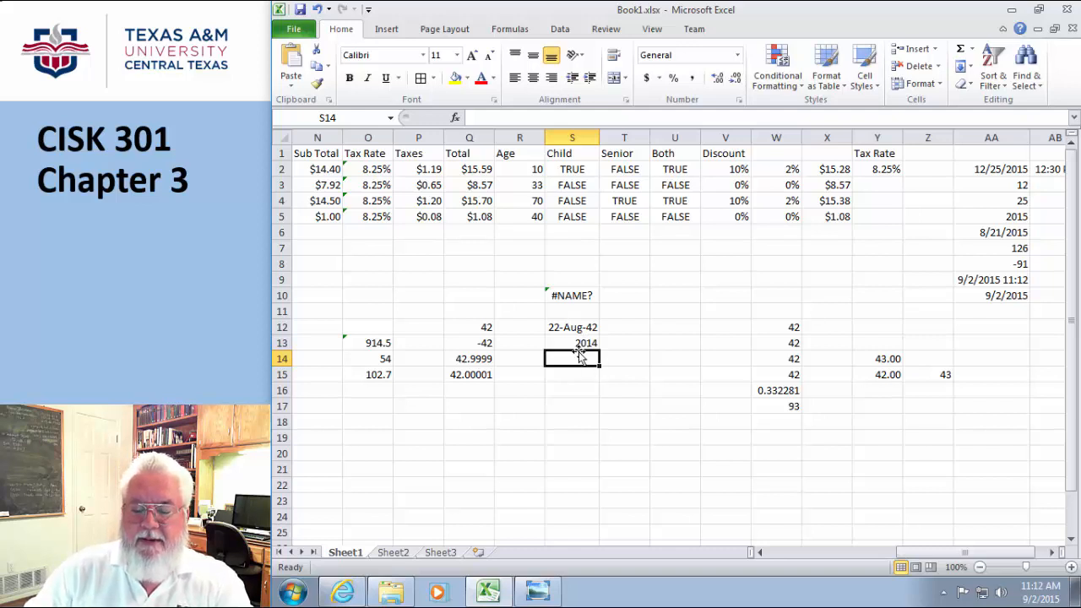
{"action": "left_click", "coordinate": [582, 342]}
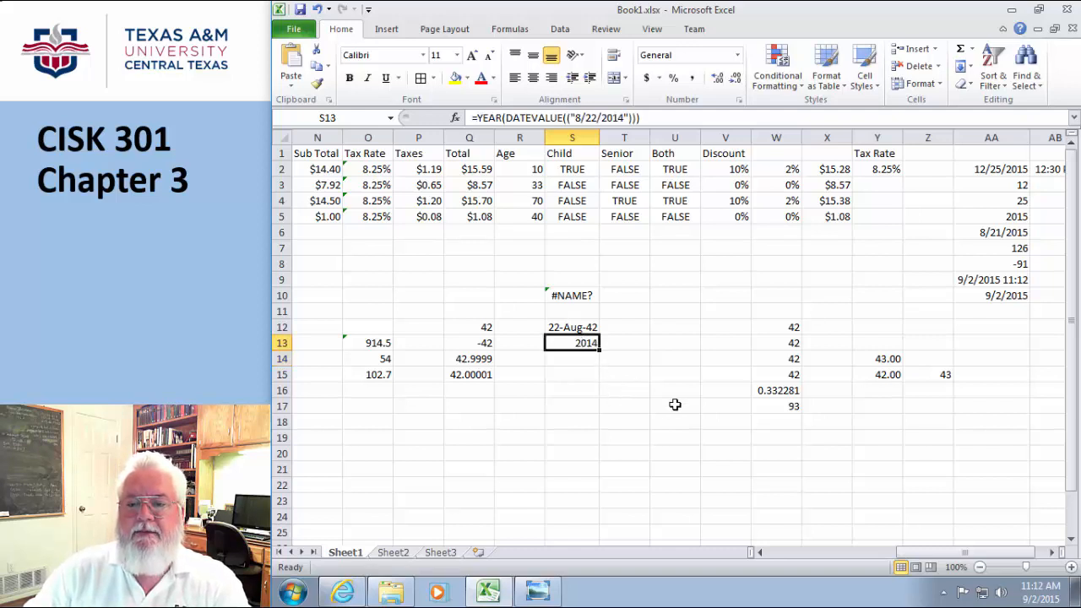
{"action": "left_click", "coordinate": [676, 405]}
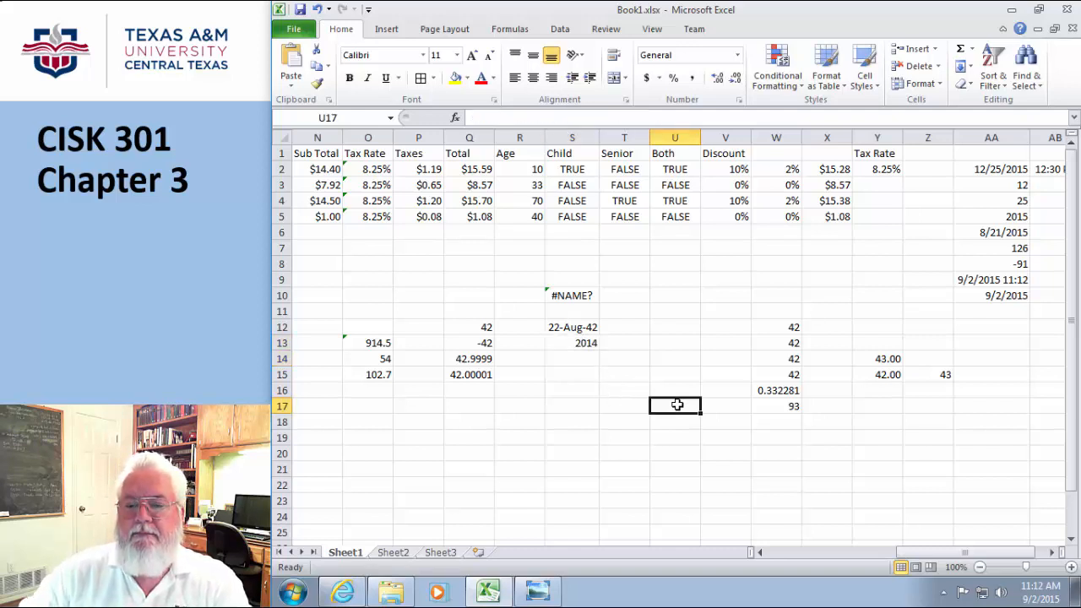
Remove the redundant pair of parentheses around the date in cell S13, leaving =YEAR(DATEVALUE("8/22/2014"))
{"action": "left_click", "coordinate": [576, 344]}
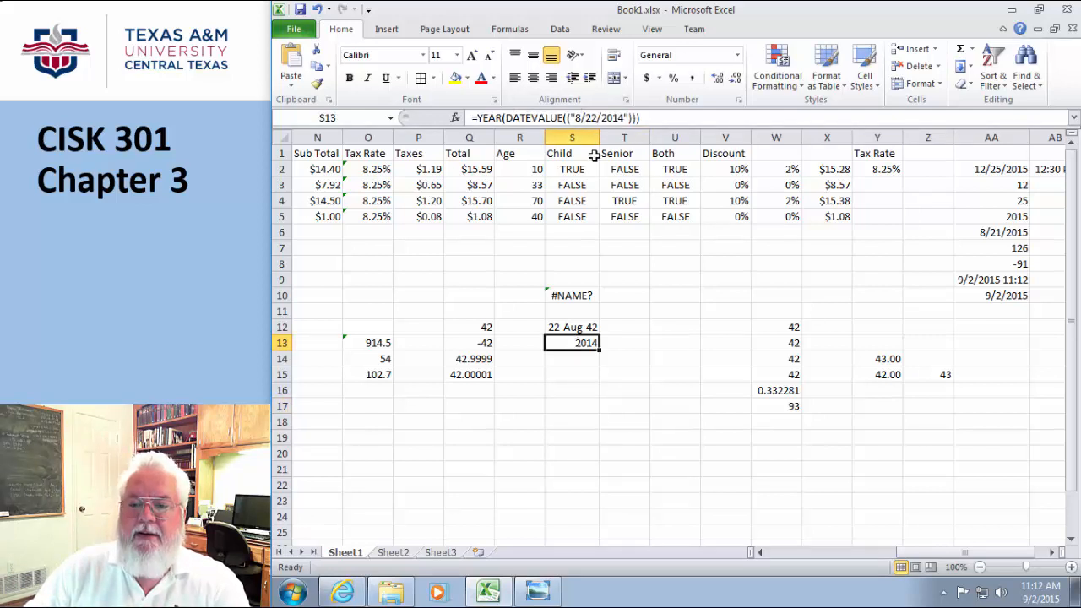
{"action": "left_click", "coordinate": [570, 118]}
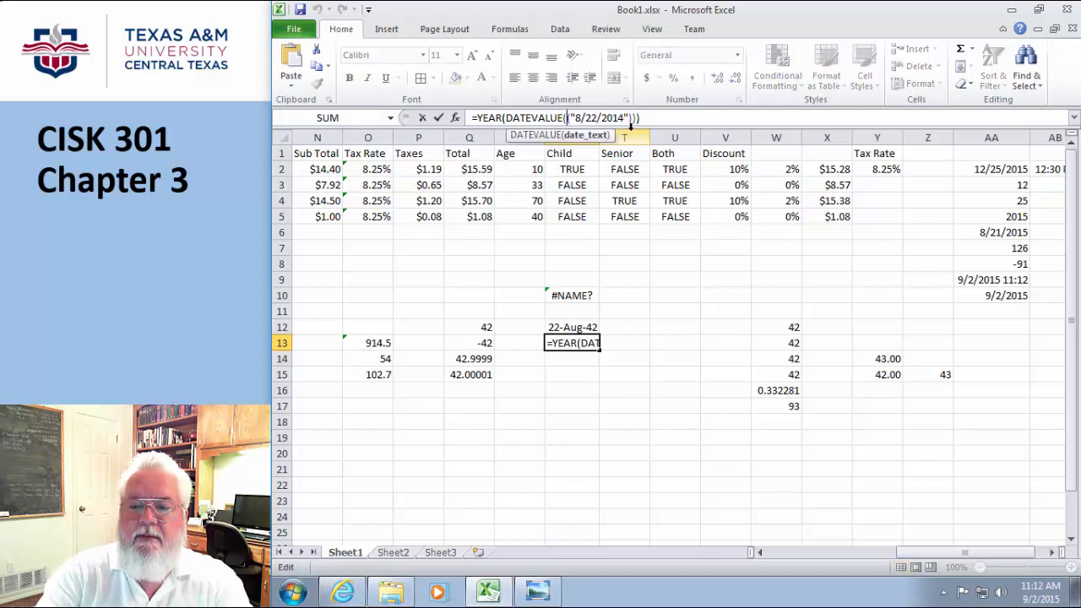
{"action": "key", "text": "BackSpace"}
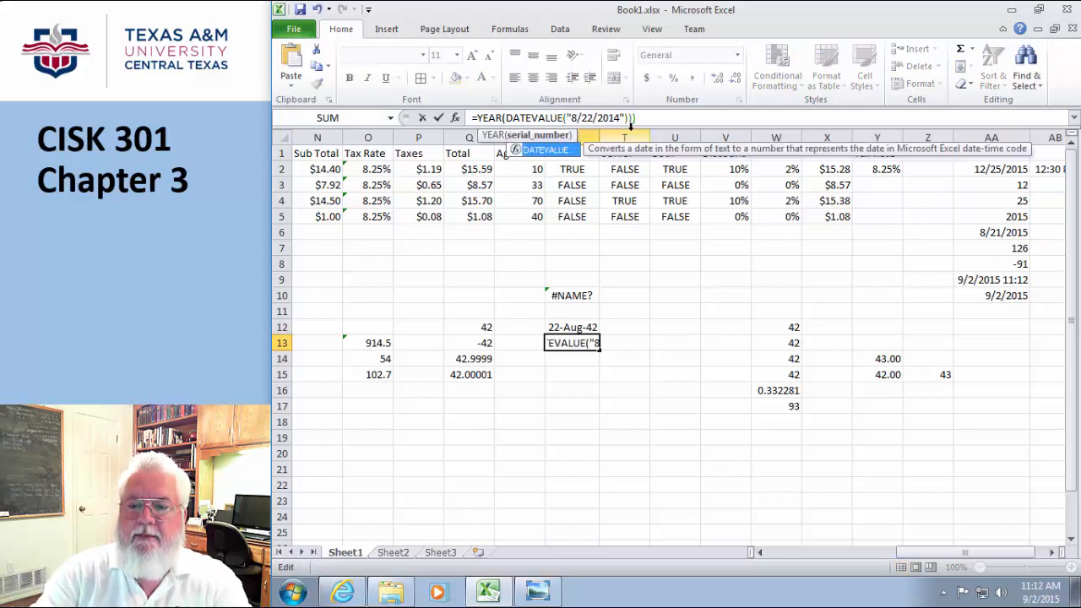
{"action": "key", "text": "Right"}
{"action": "key", "text": "Right"}
{"action": "key", "text": "Right"}
{"action": "key", "text": "Right"}
{"action": "key", "text": "Right"}
{"action": "key", "text": "Right"}
{"action": "key", "text": "Right"}
{"action": "key", "text": "Right"}
{"action": "key", "text": "Right"}
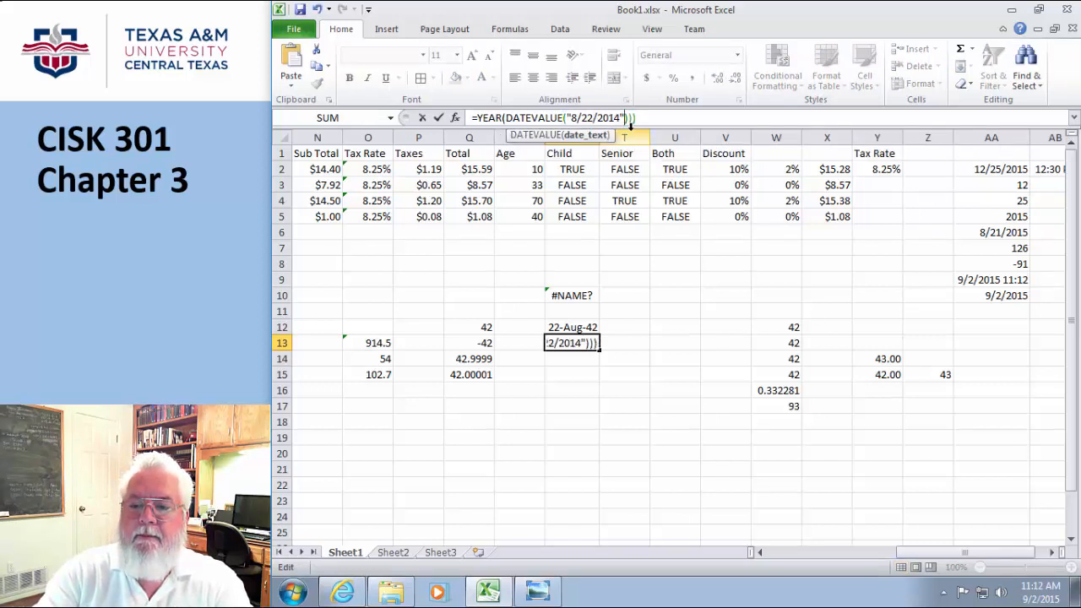
{"action": "key", "text": "Right"}
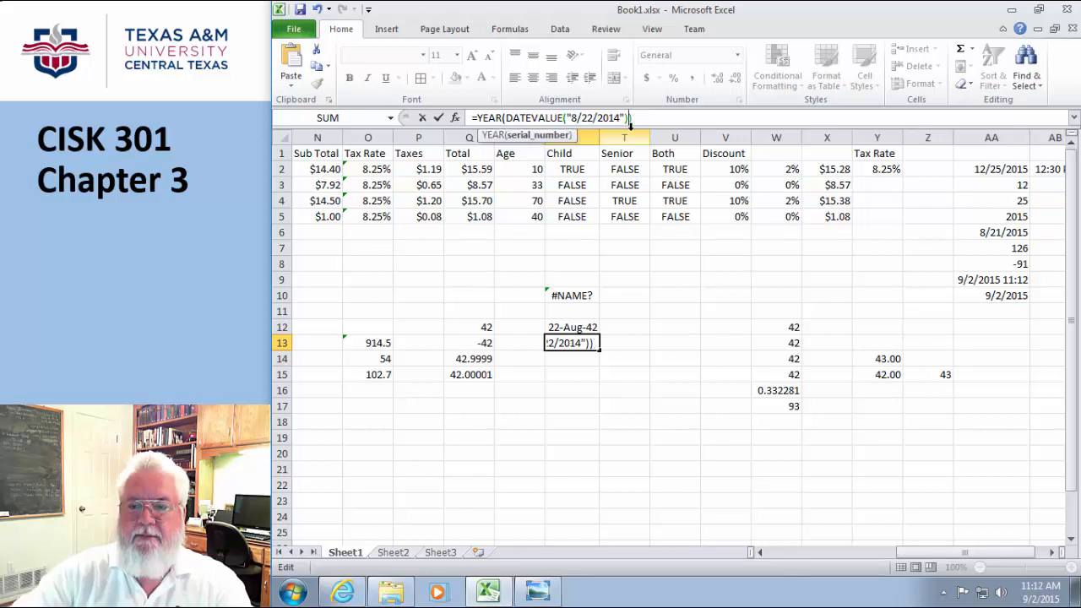
{"action": "left_click", "coordinate": [635, 369]}
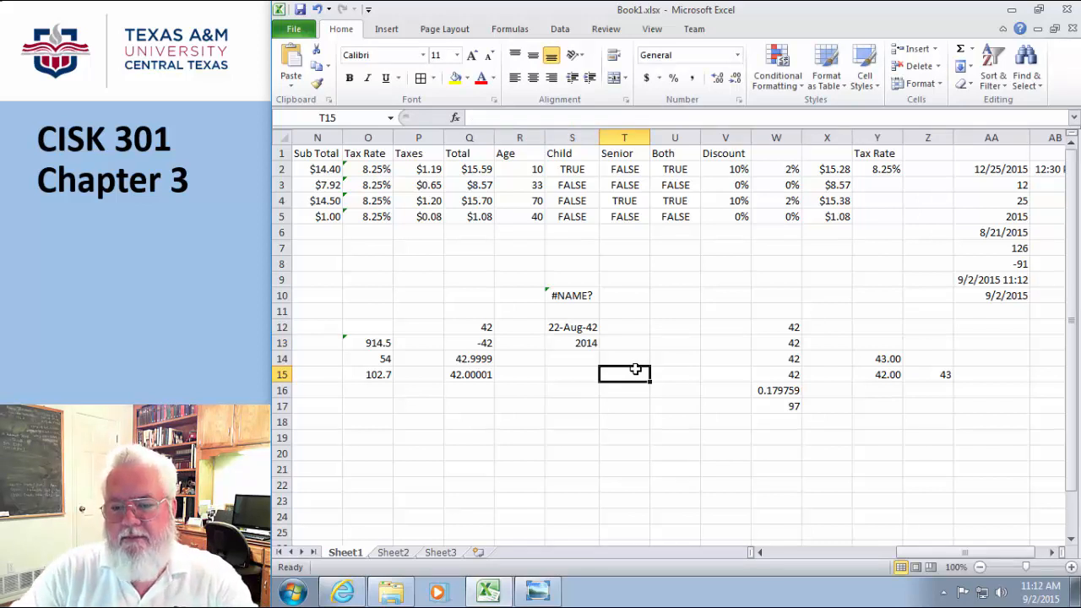
Enter 12,000 with a thousands comma in cell U12
{"action": "left_click", "coordinate": [681, 328]}
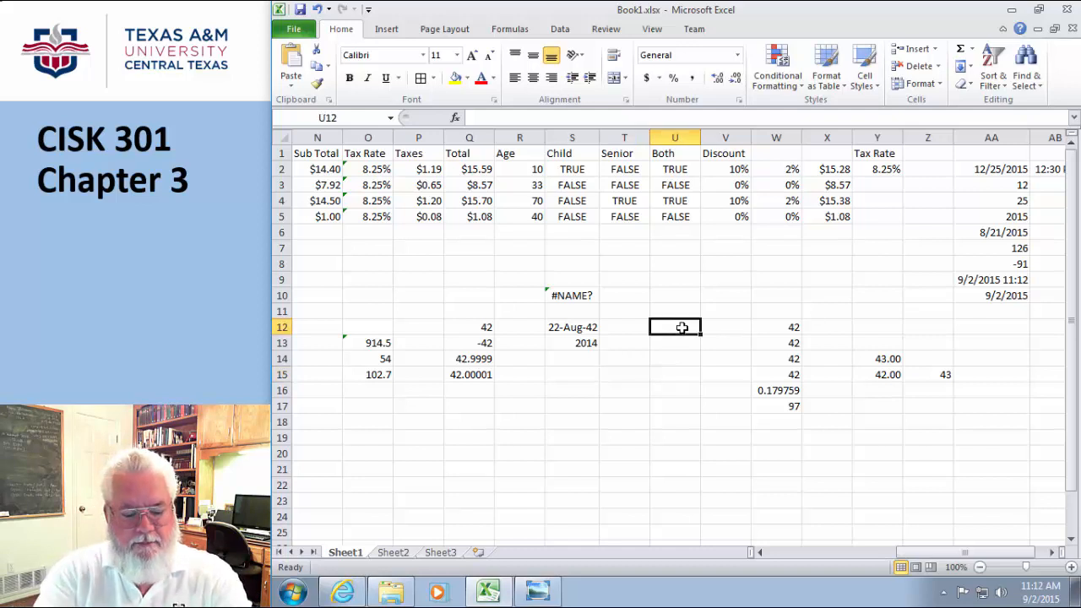
{"action": "type", "text": "12,000"}
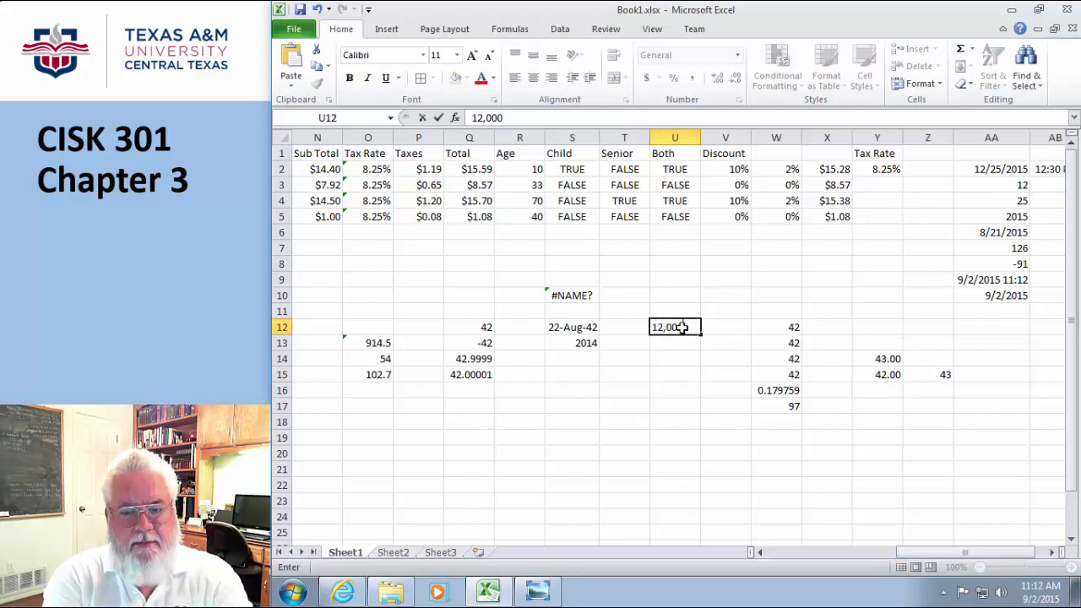
{"action": "key", "text": "Return"}
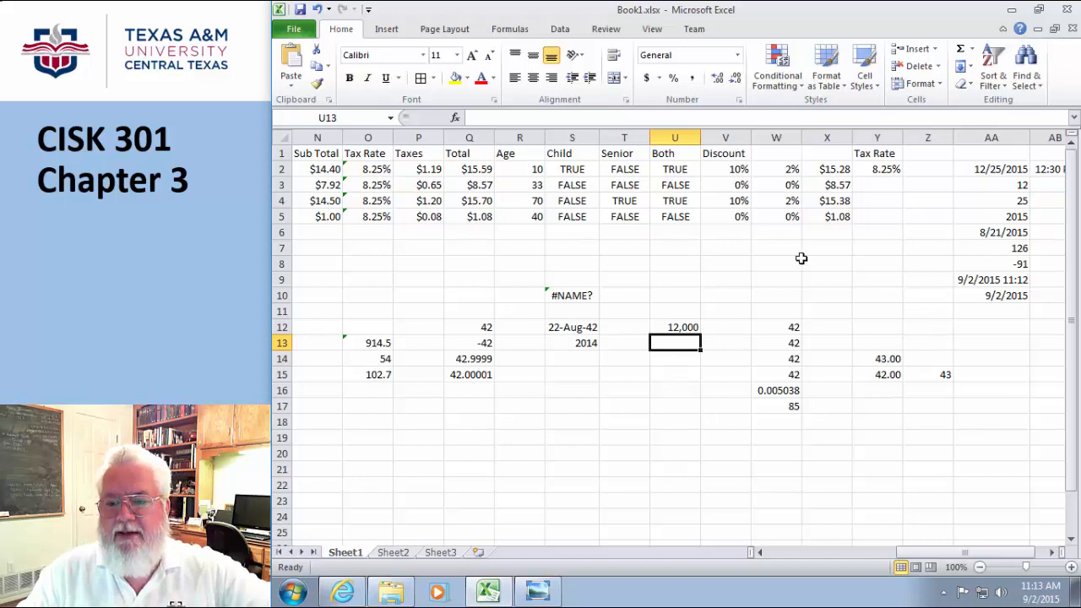
Add spaces around the comparison operators in cell V2's discount formula, making it =IF(OR(R2 < 12, R2 > 62), 0.1, 0)
{"action": "left_click", "coordinate": [787, 169]}
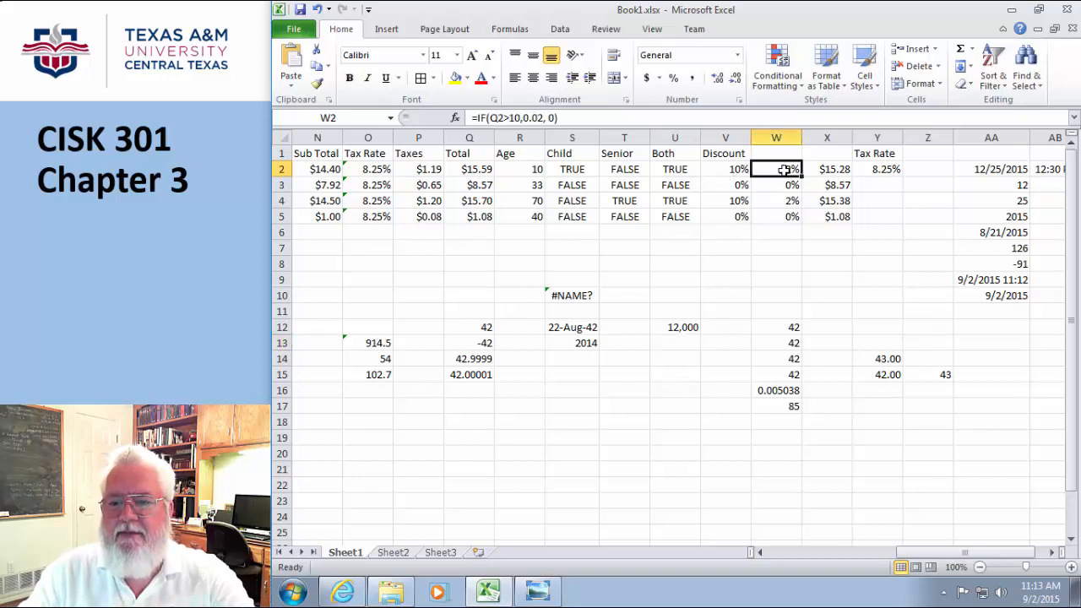
{"action": "left_click", "coordinate": [836, 171]}
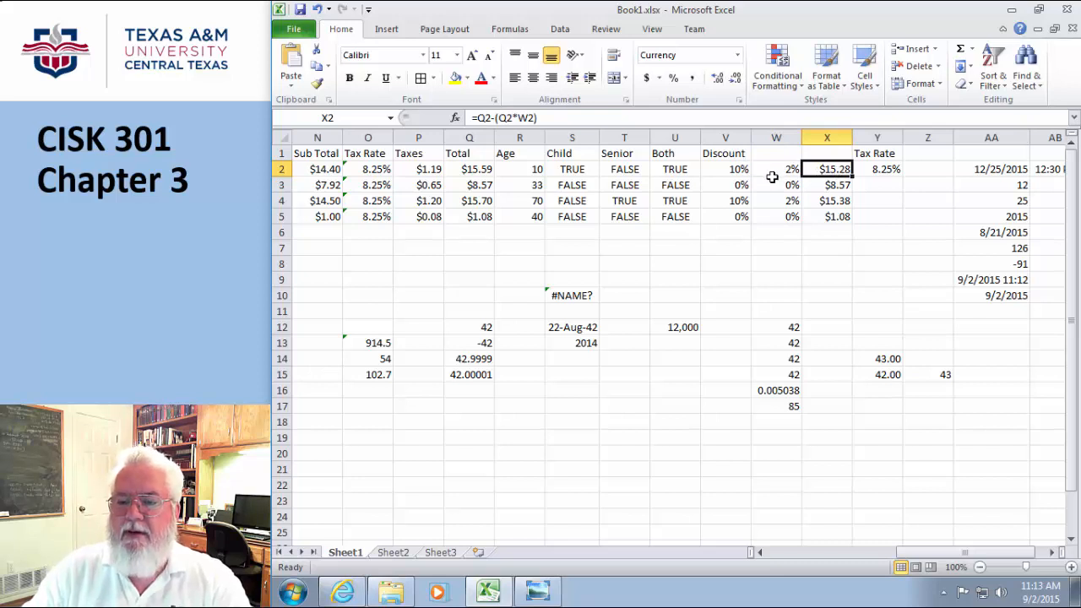
{"action": "left_click", "coordinate": [741, 169]}
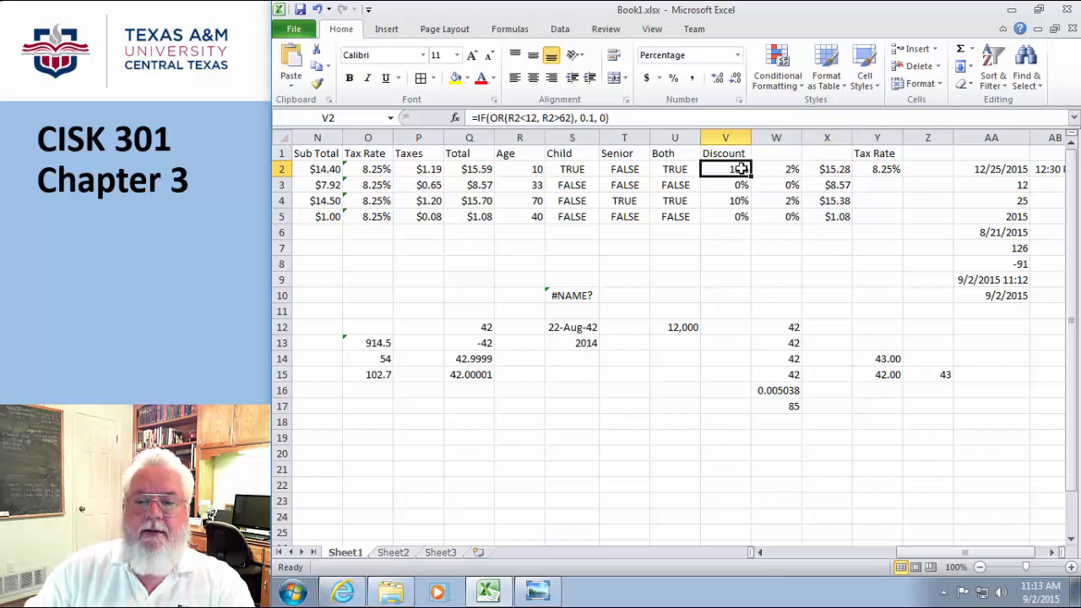
{"action": "left_click", "coordinate": [519, 118]}
{"action": "left_click", "coordinate": [526, 118]}
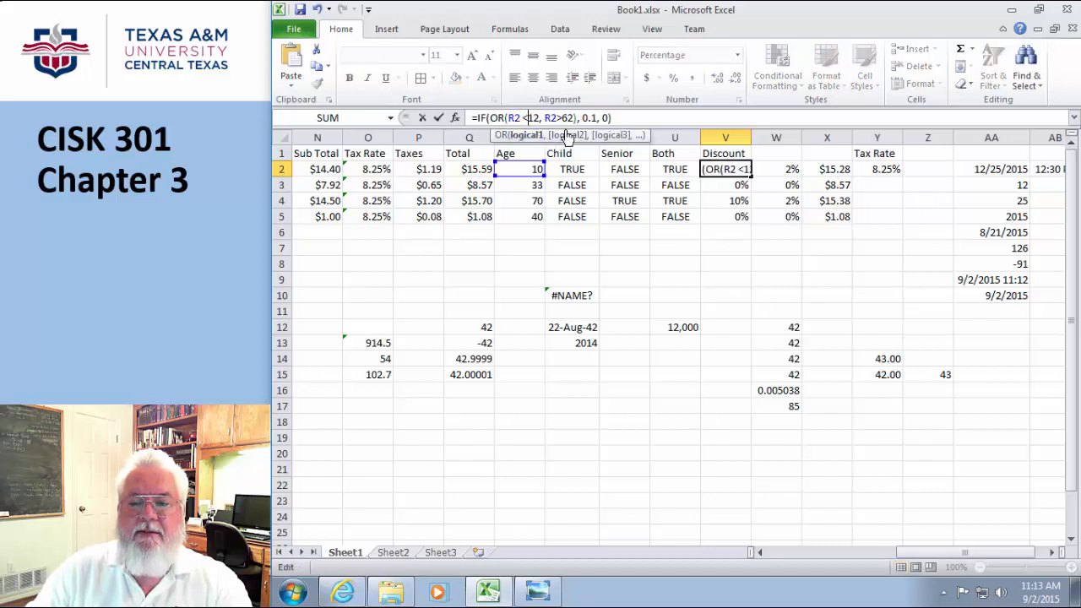
{"action": "left_click", "coordinate": [558, 118]}
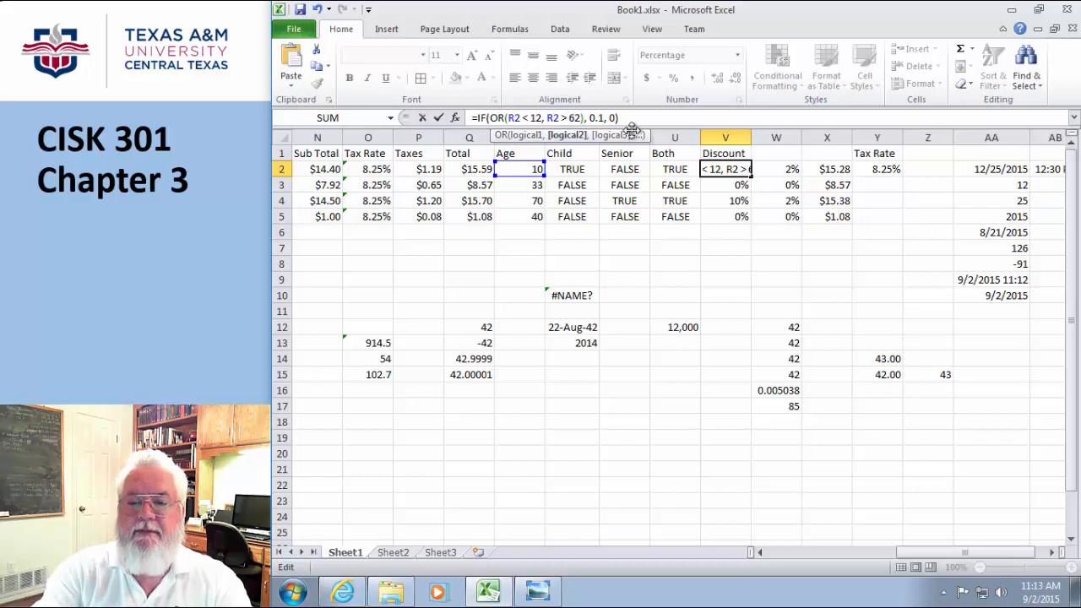
{"action": "key", "text": "Return"}
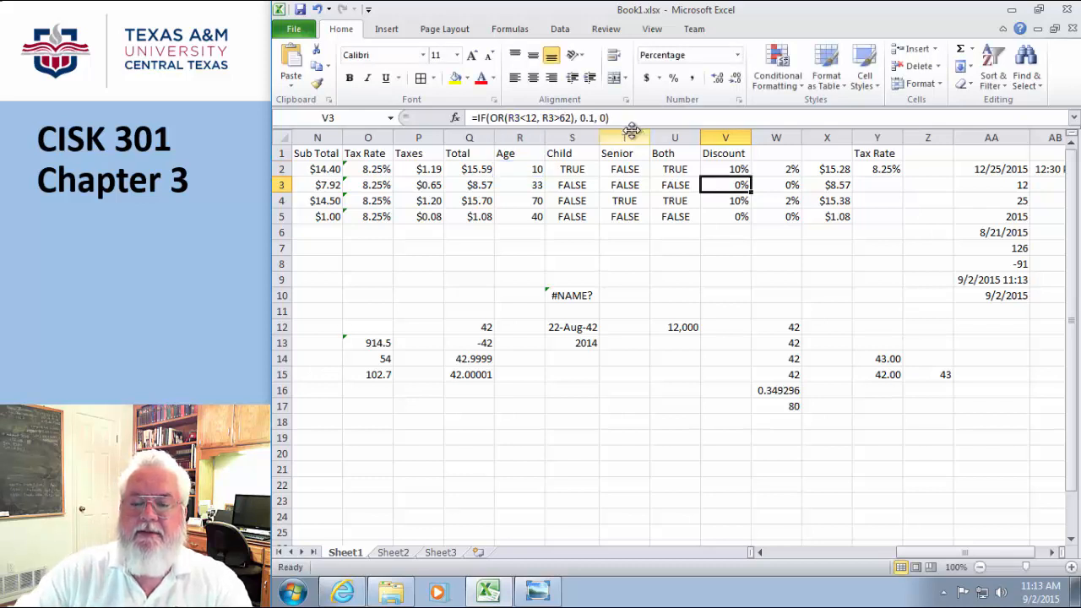
Reopen the discount formula in cell V2 for editing
{"action": "left_click", "coordinate": [739, 171]}
{"action": "left_click", "coordinate": [739, 216]}
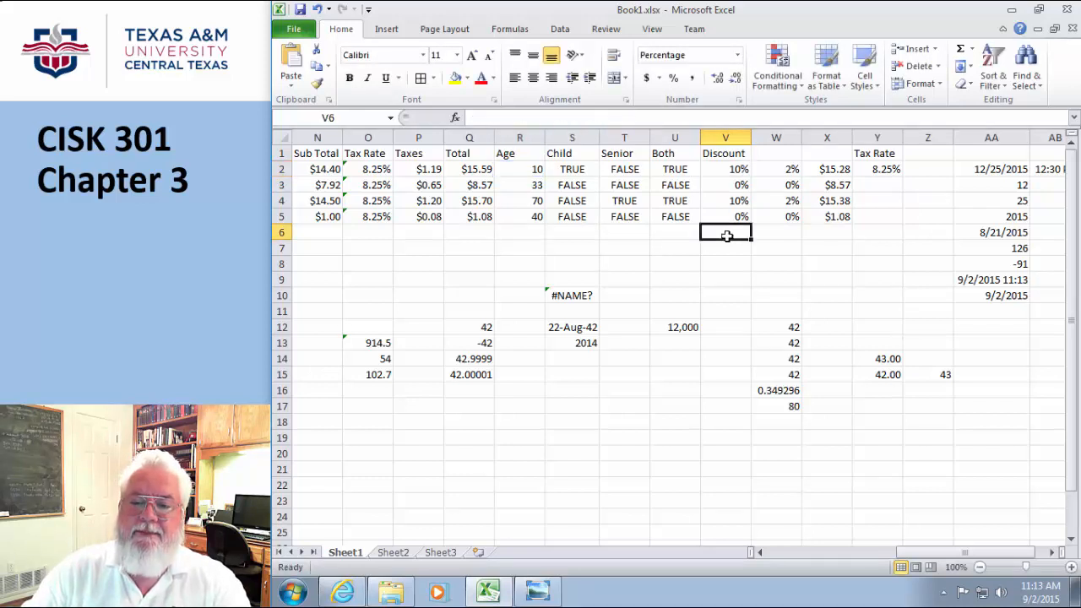
{"action": "left_click", "coordinate": [731, 170]}
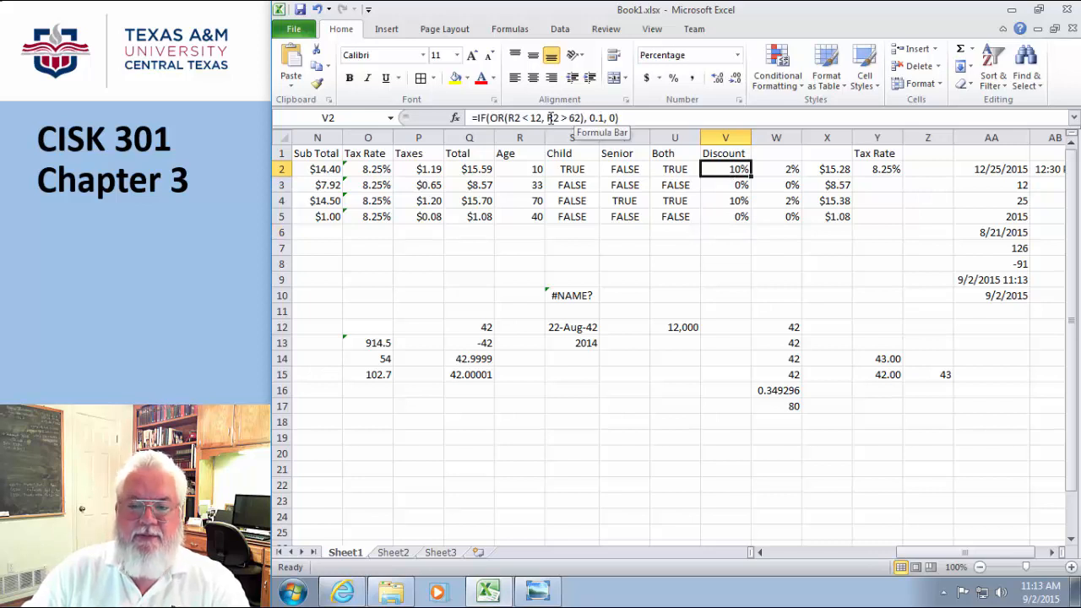
{"action": "left_click", "coordinate": [633, 118]}
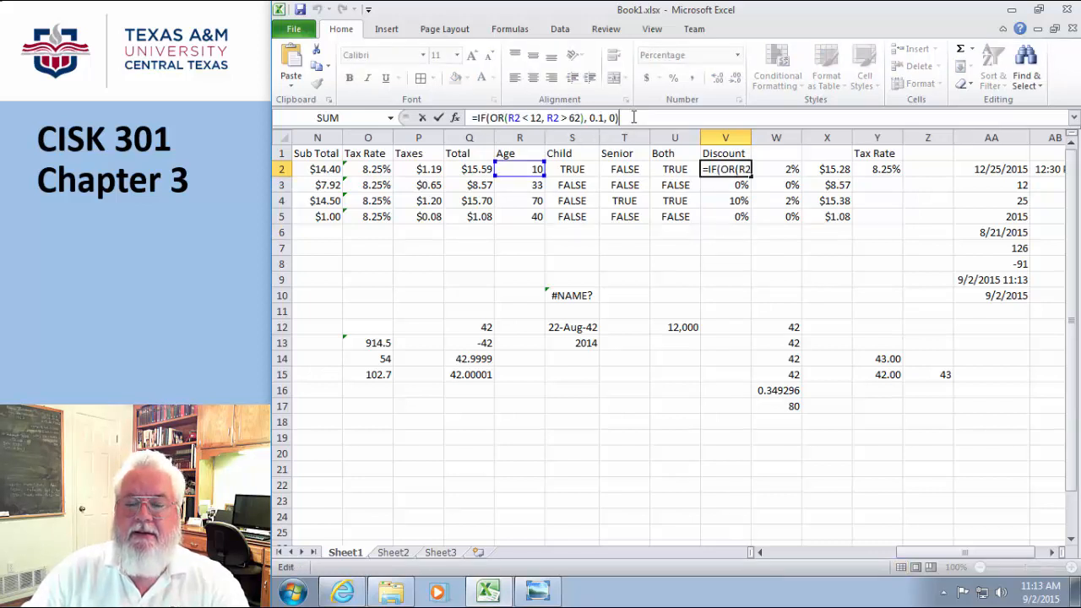